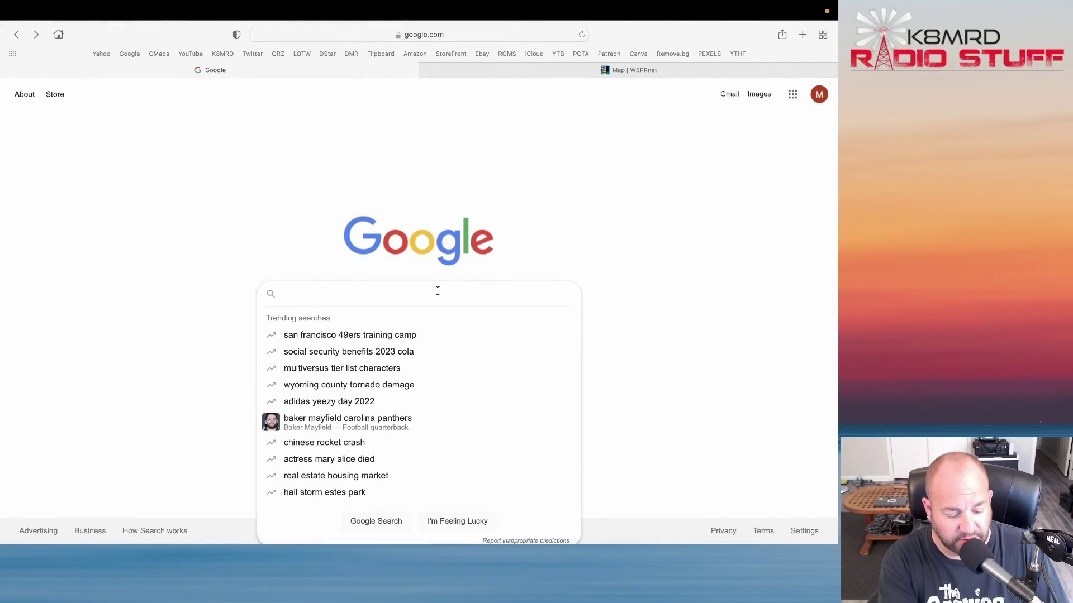
Search Google for wsjt-x
text(wsj)
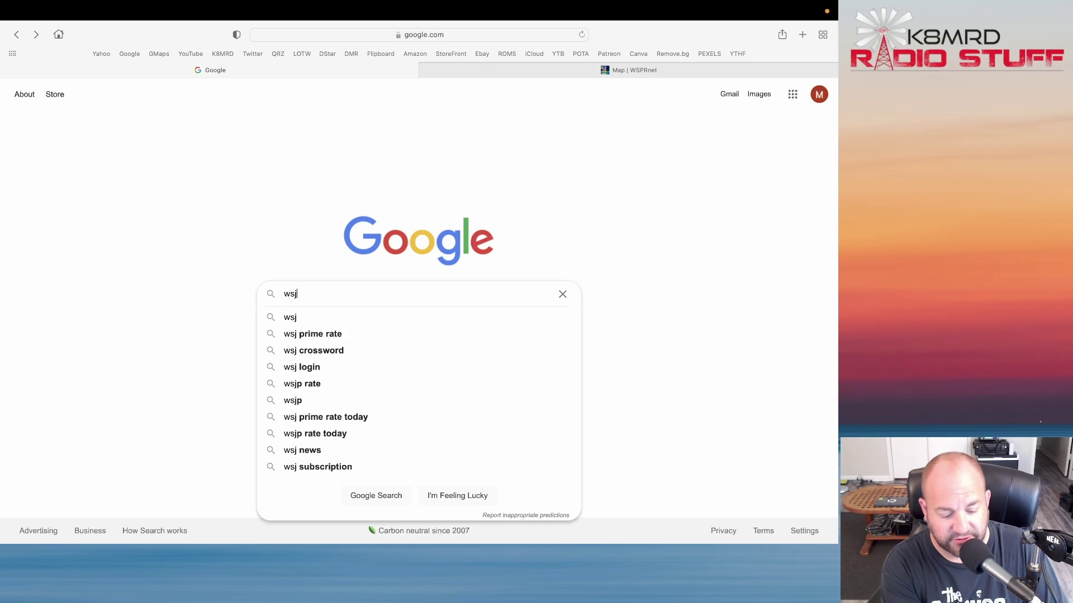
text(t-x)
key(Return)
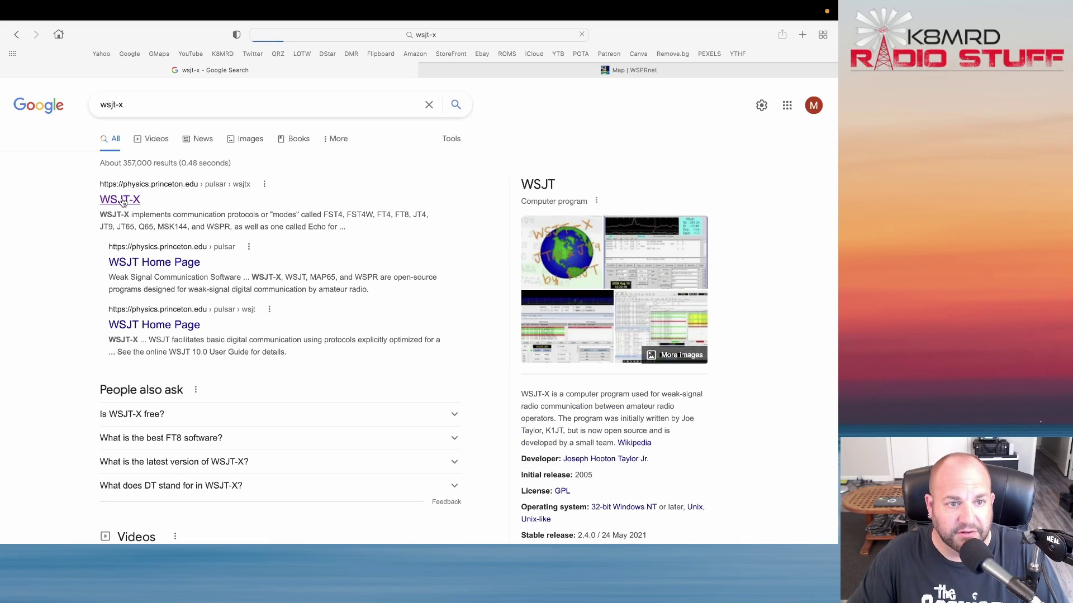
Open the WSJT-X page on the Princeton physics site and find the installation packages for WSJT-X 2.5.4
scroll(275, 334, down, 5)
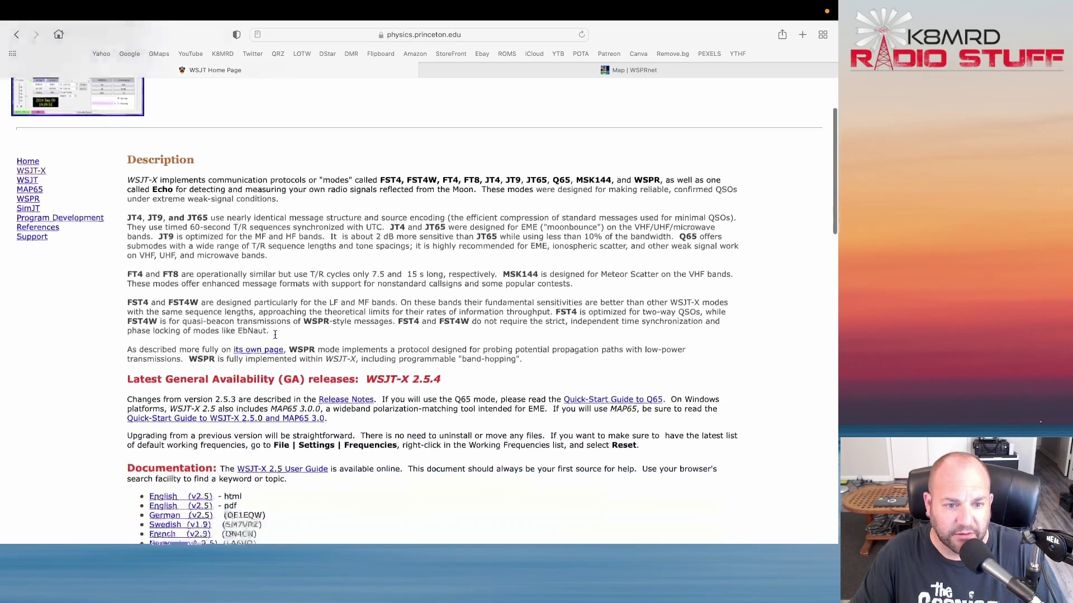
scroll(274, 335, down, 9)
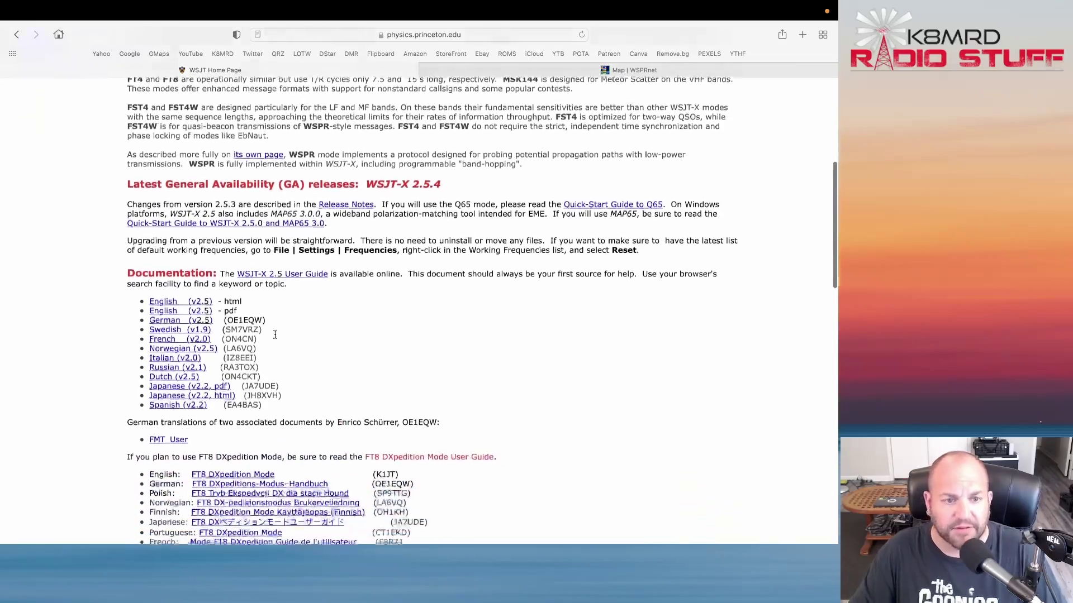
scroll(391, 327, down, 4)
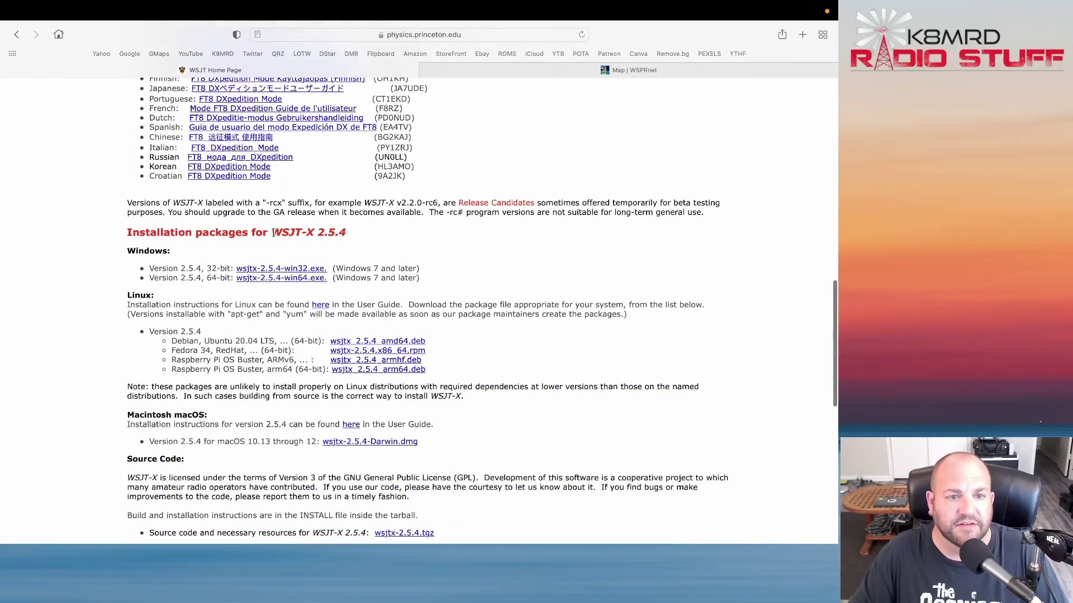
scroll(258, 255, down, 1)
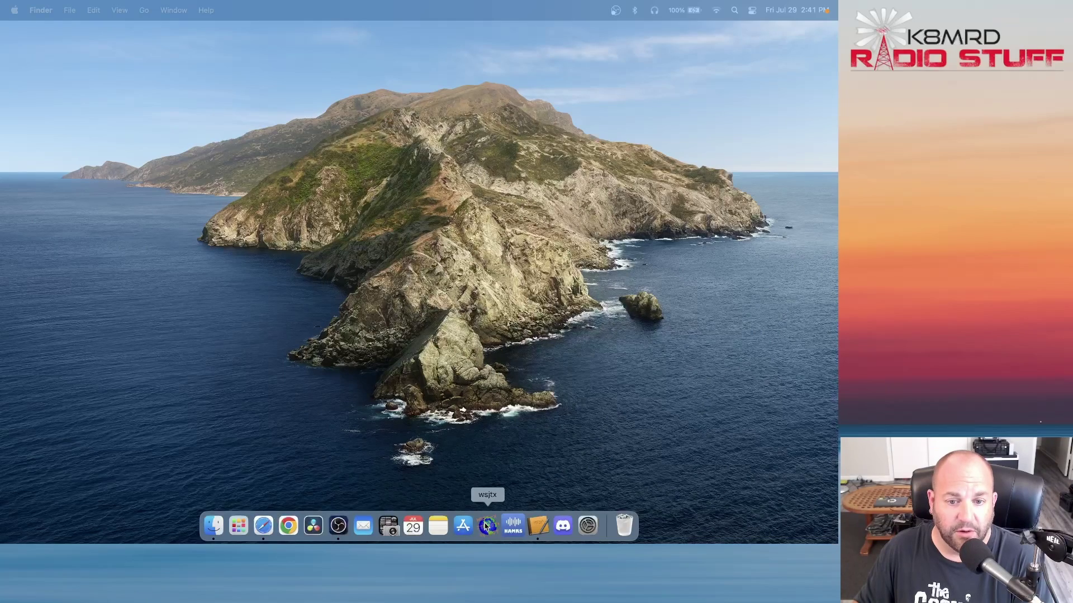
Launch WSJT-X and open its preferences at the general station settings
click(487, 525)
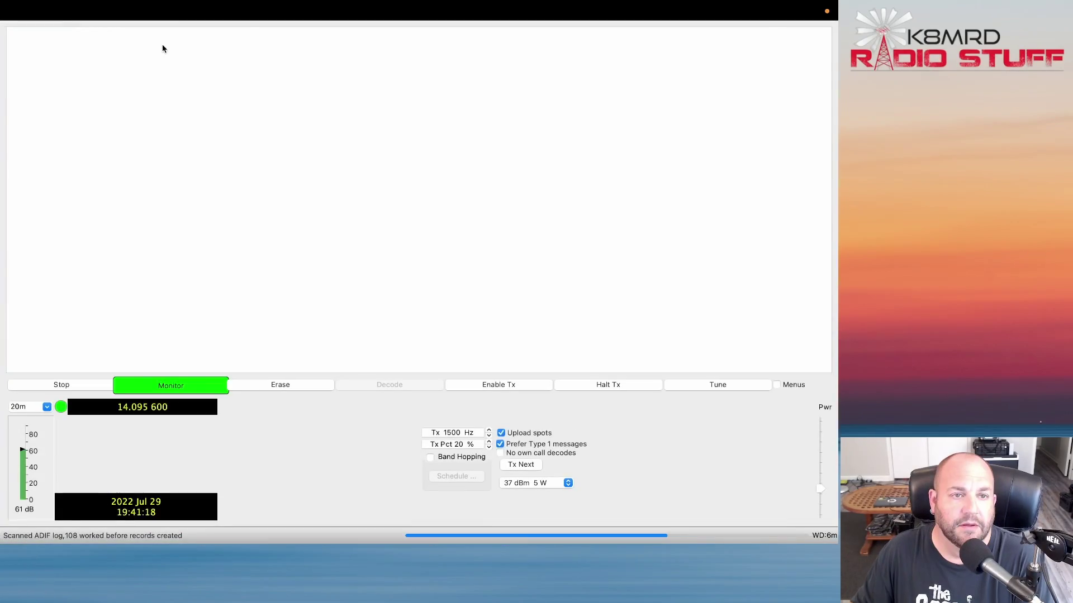
mouse_move(174, 18)
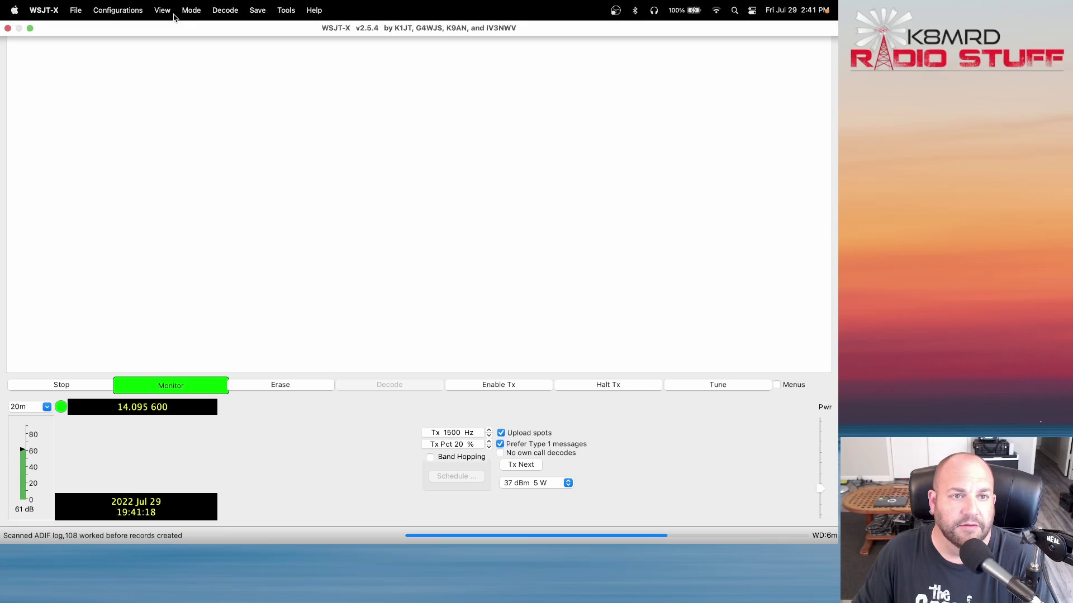
click(42, 10)
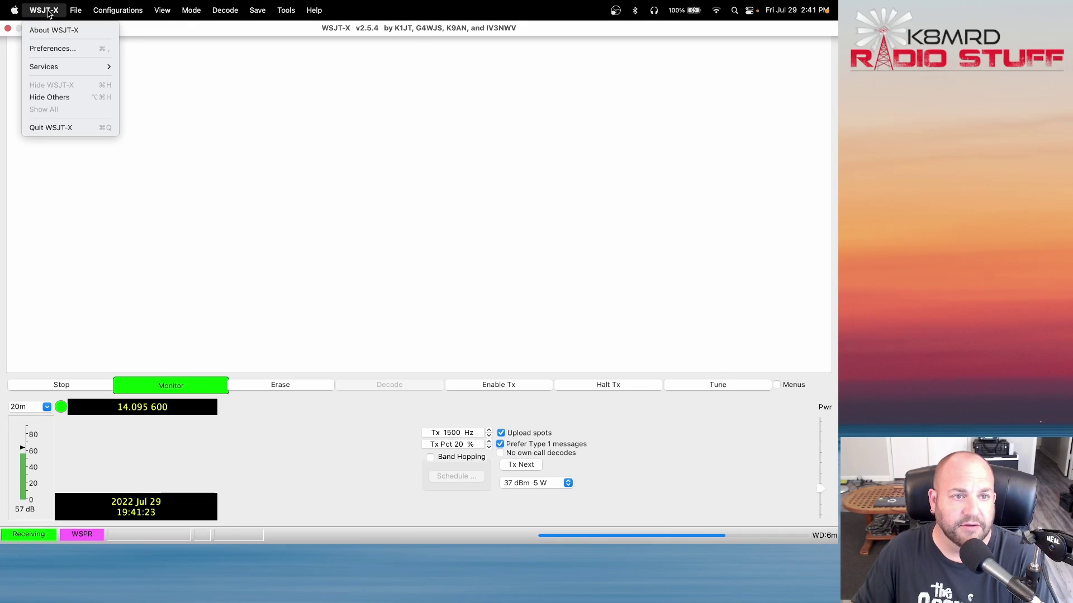
click(47, 49)
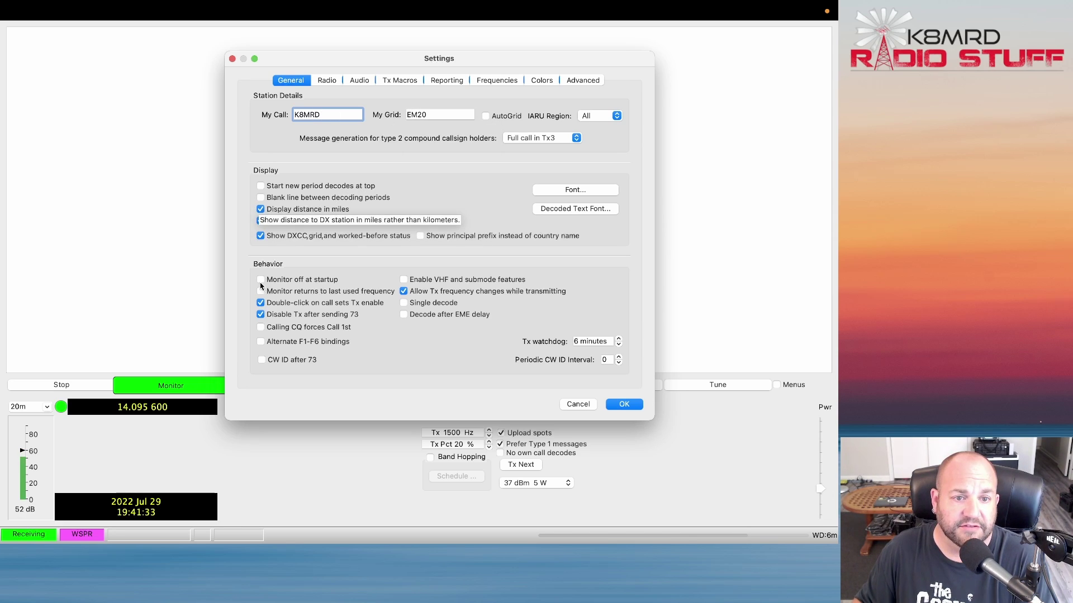
Look through the supported rig models in the radio settings and leave the list without changing the rig
click(327, 81)
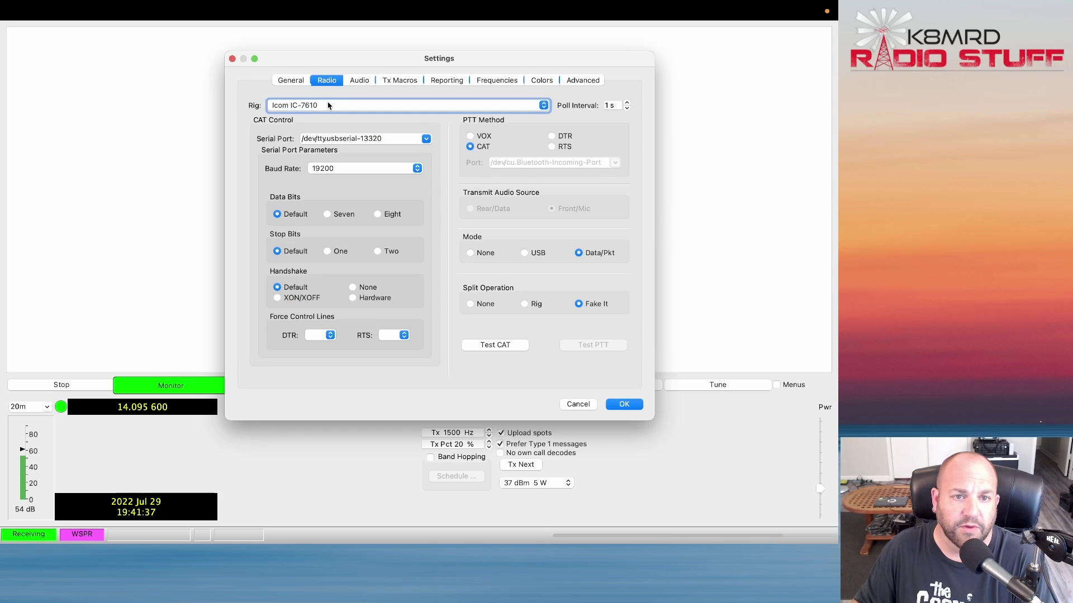
click(328, 109)
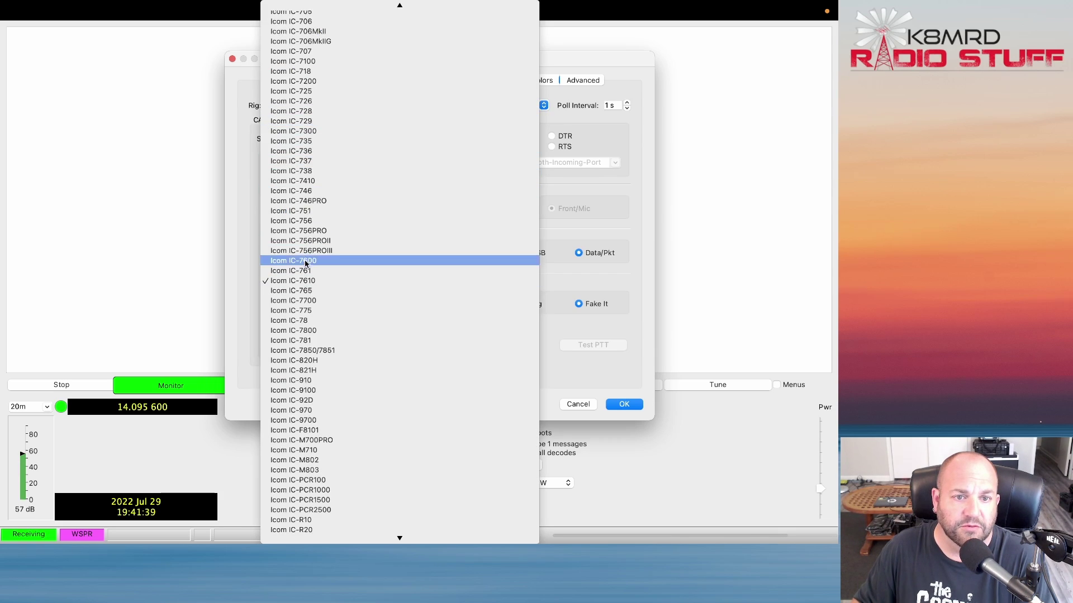
scroll(307, 344, down, 10)
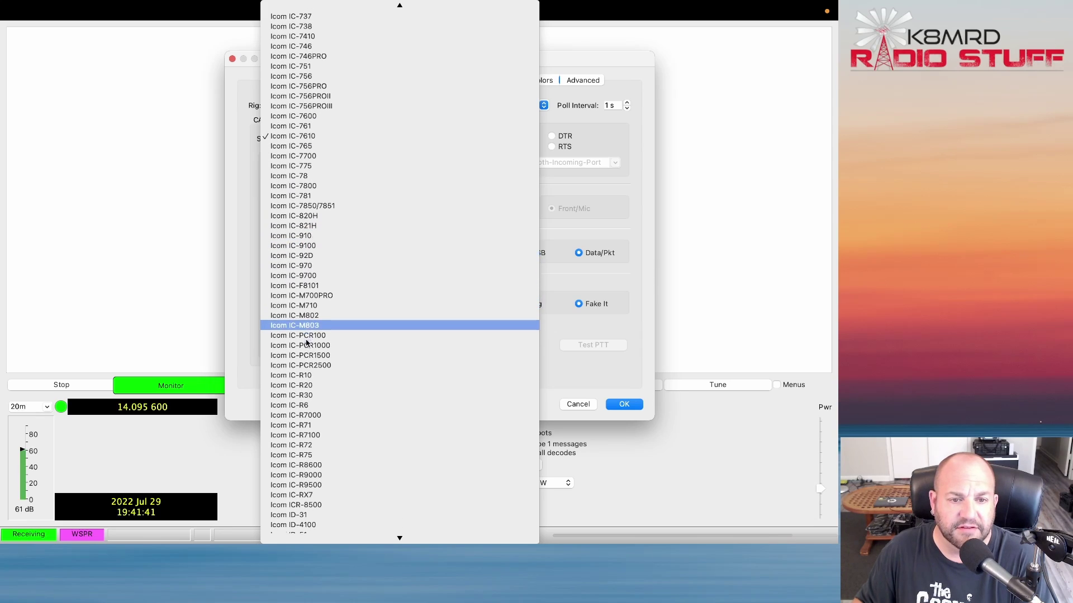
scroll(307, 340, down, 20)
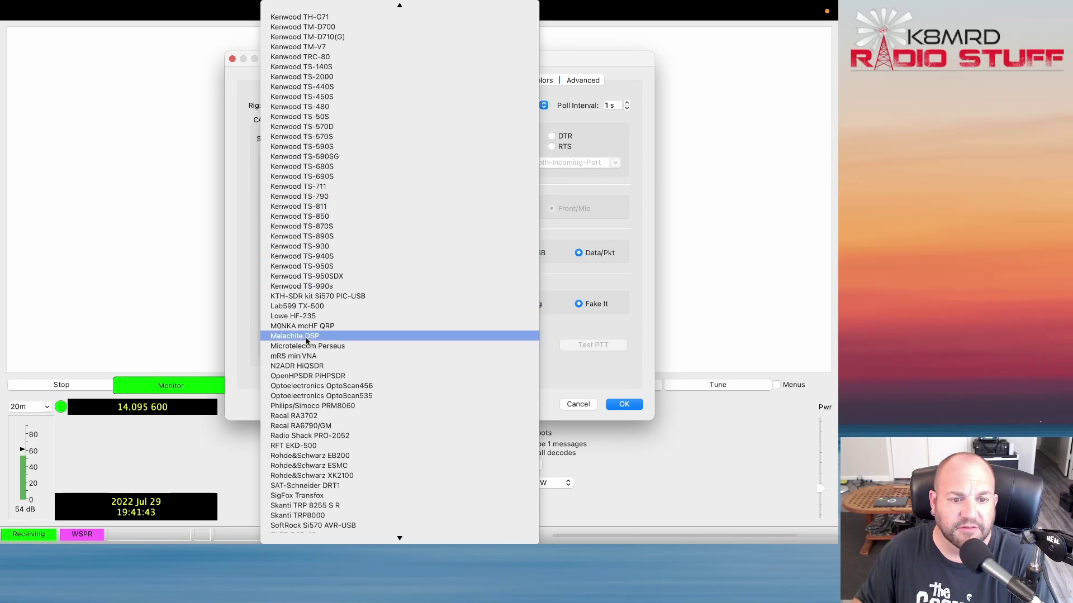
scroll(313, 337, up, 15)
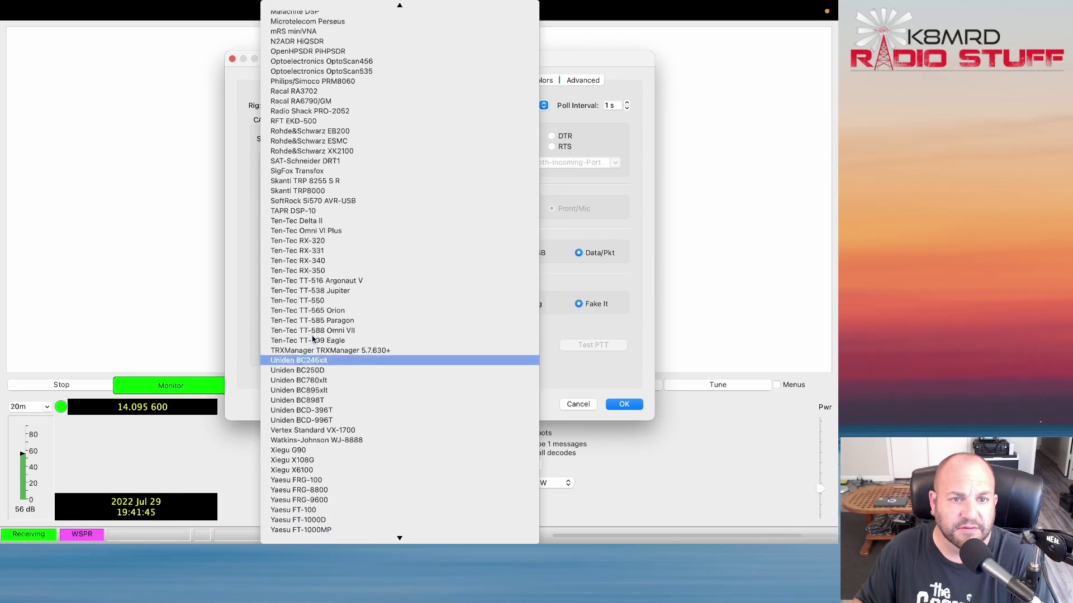
scroll(313, 341, up, 20)
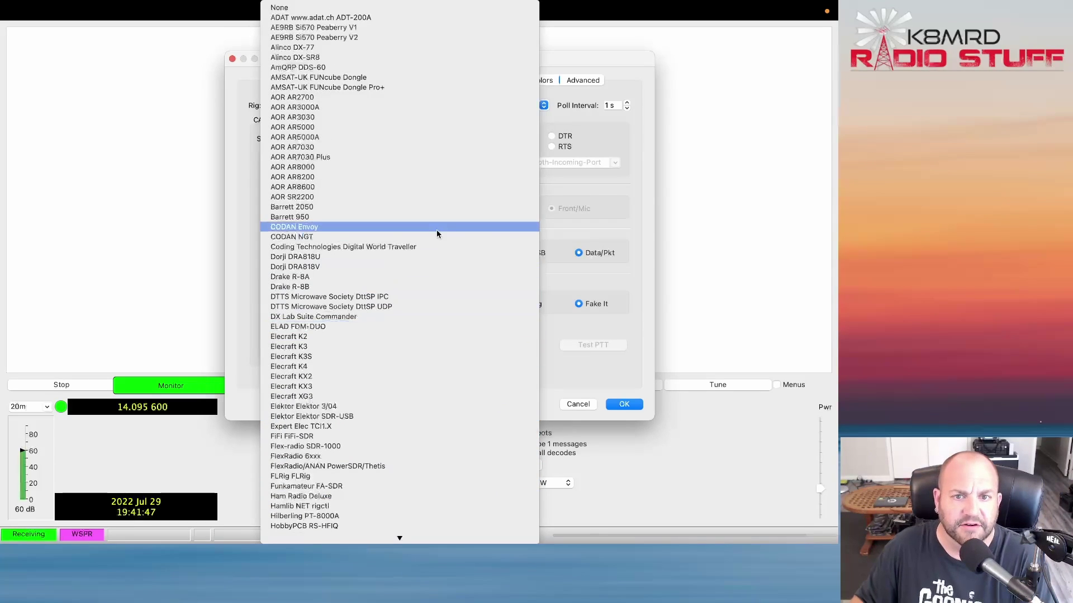
click(595, 135)
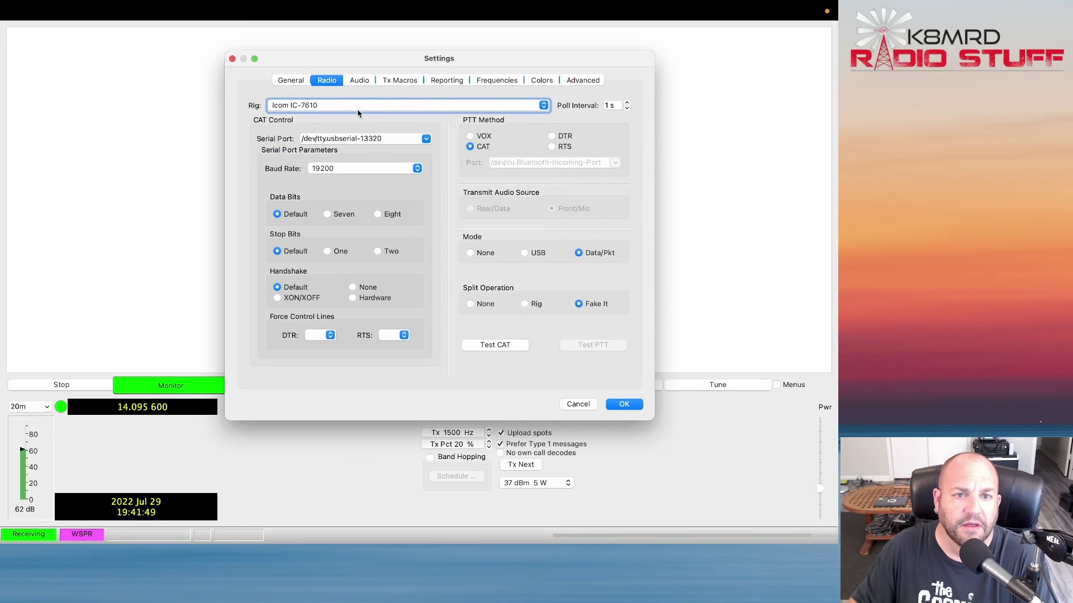
Check the available CAT control serial ports and baud rates without changing either selection
click(426, 139)
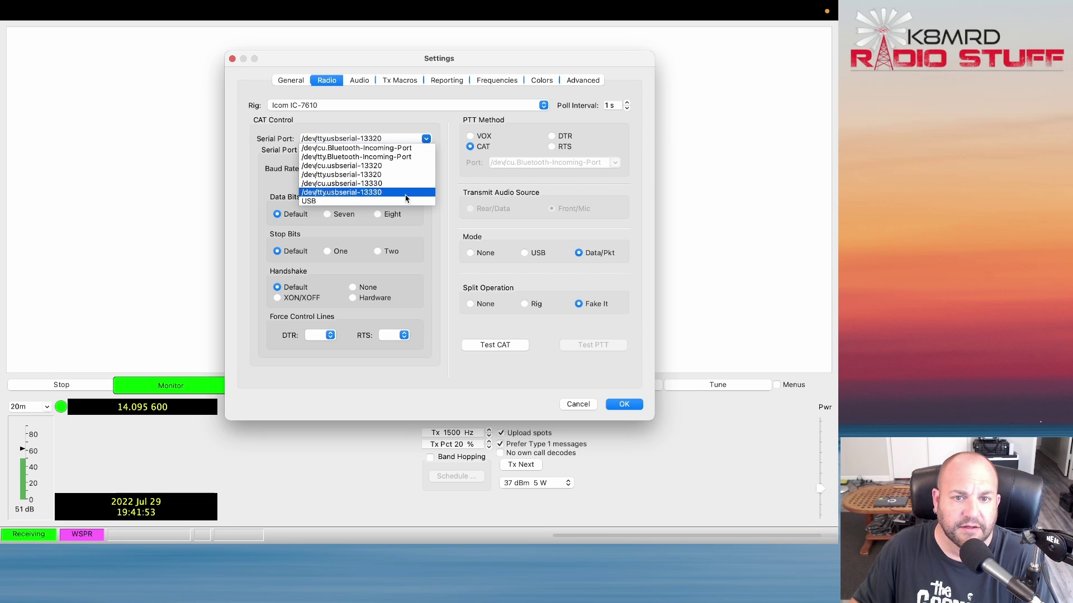
click(451, 175)
click(418, 169)
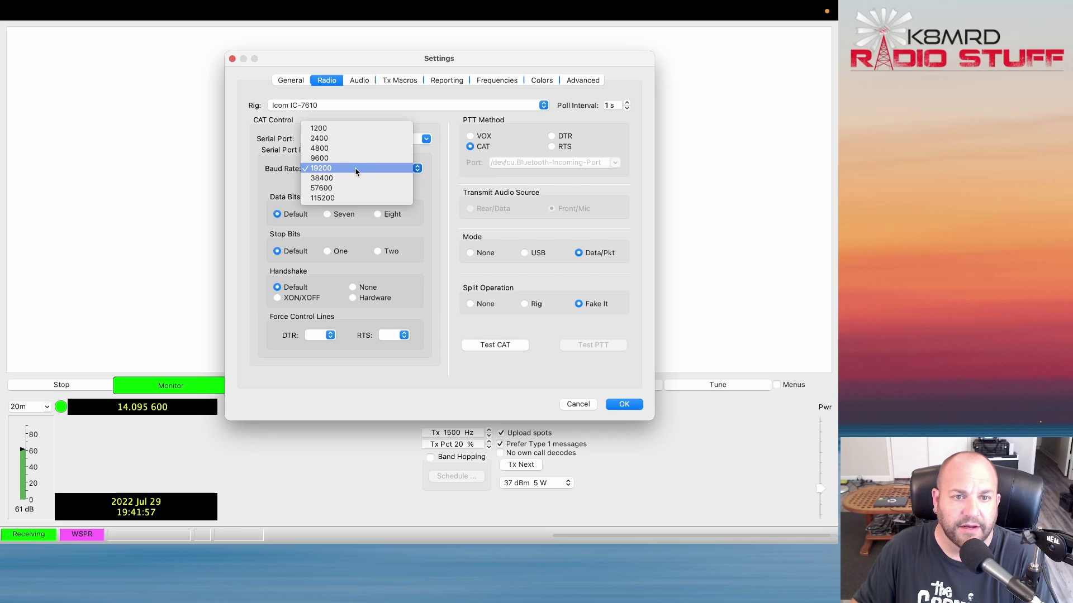
click(443, 171)
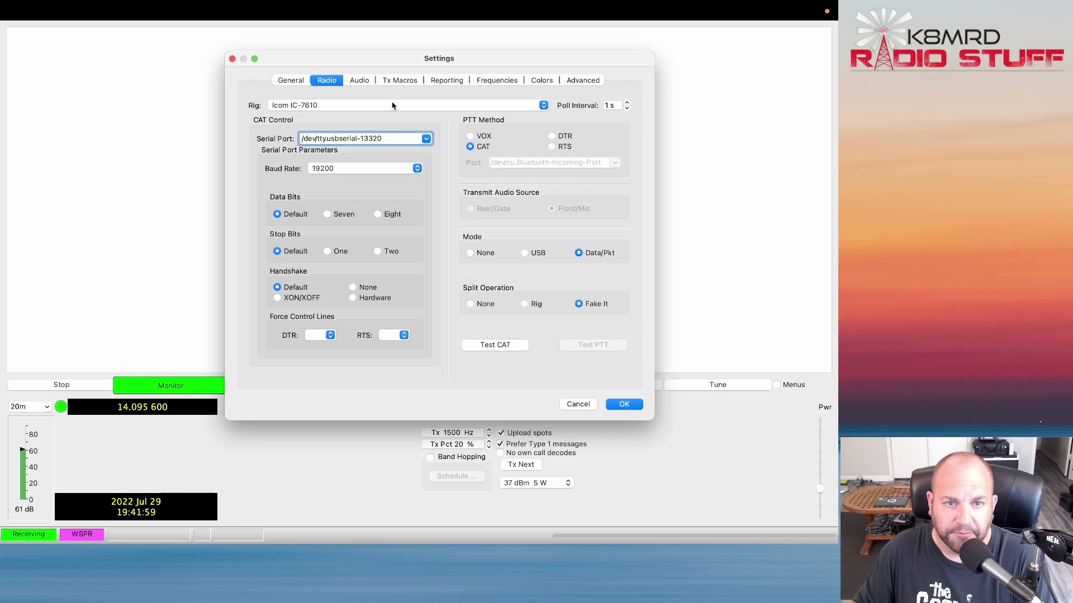
Choose USB Audio CODEC as the soundcard input in the audio settings, return to the general settings and accept the preferences
click(368, 81)
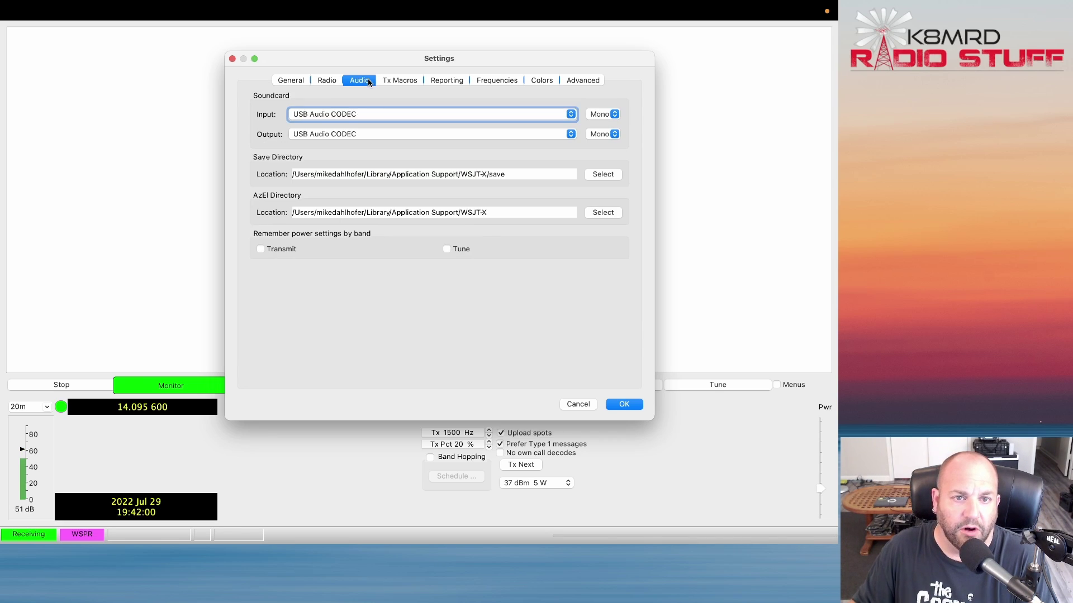
click(365, 116)
click(357, 116)
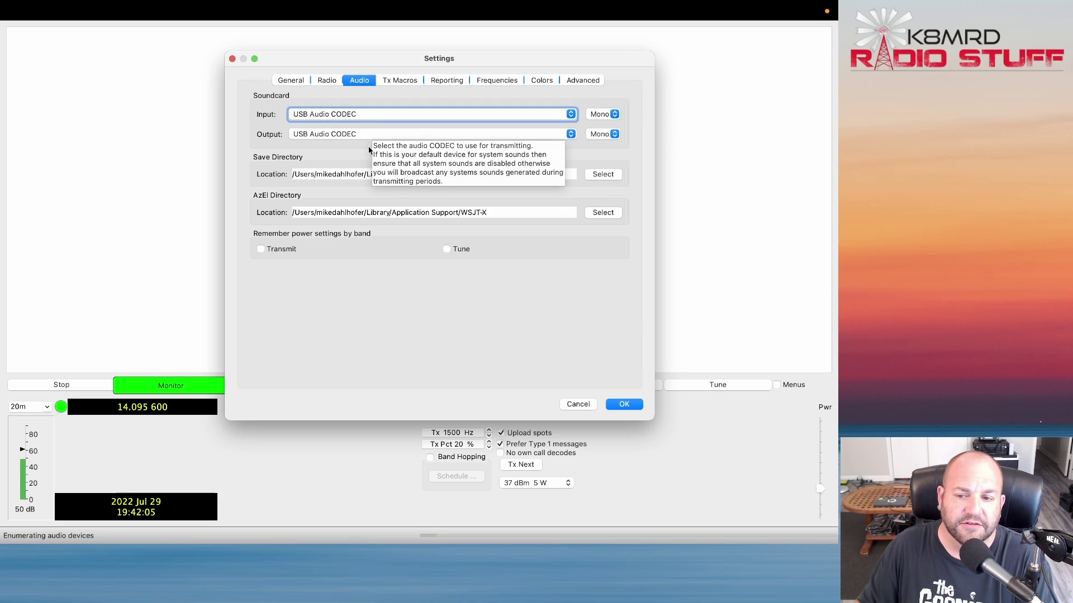
click(378, 118)
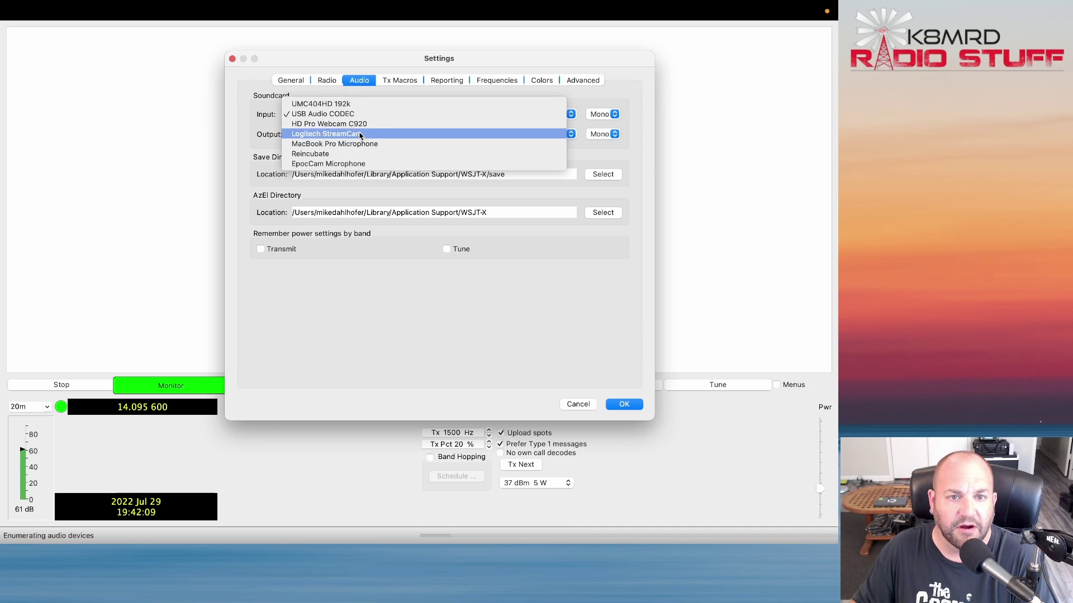
click(346, 114)
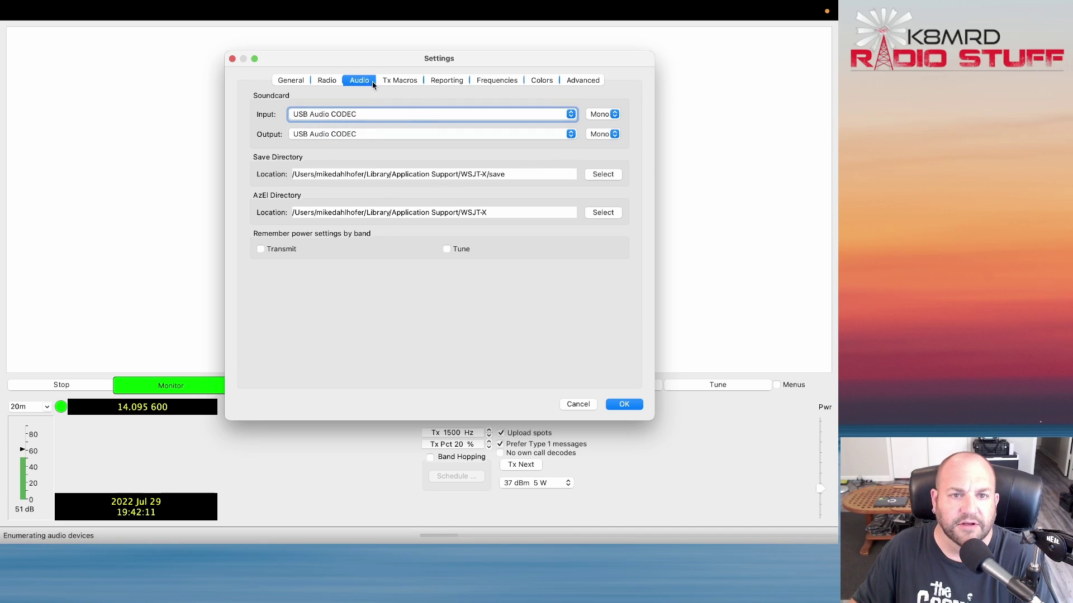
click(291, 81)
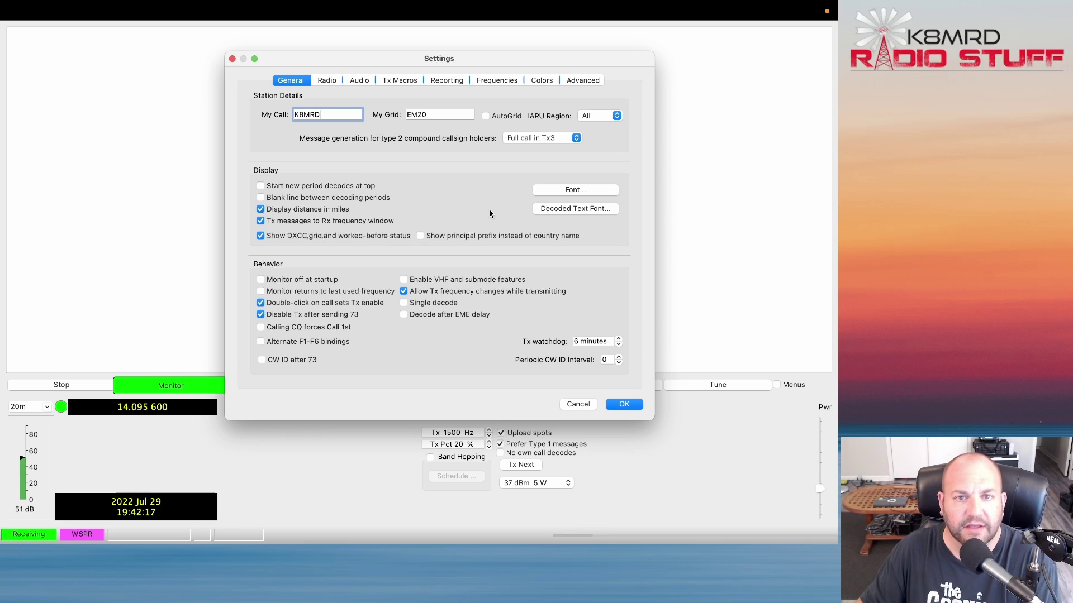
key(Return)
Select WSPR as the operating mode
mouse_move(221, 3)
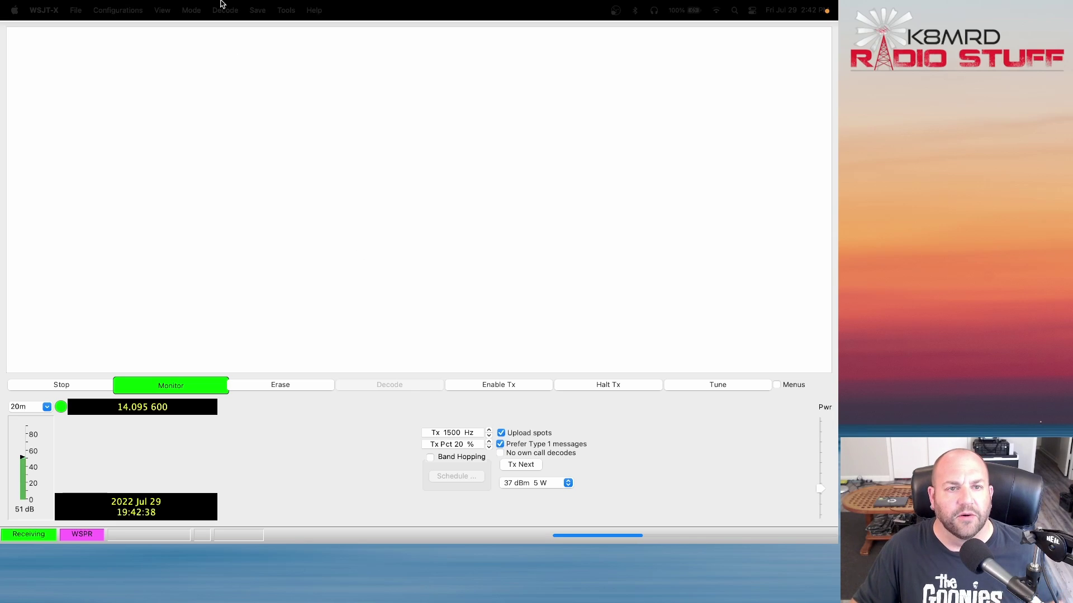
click(191, 10)
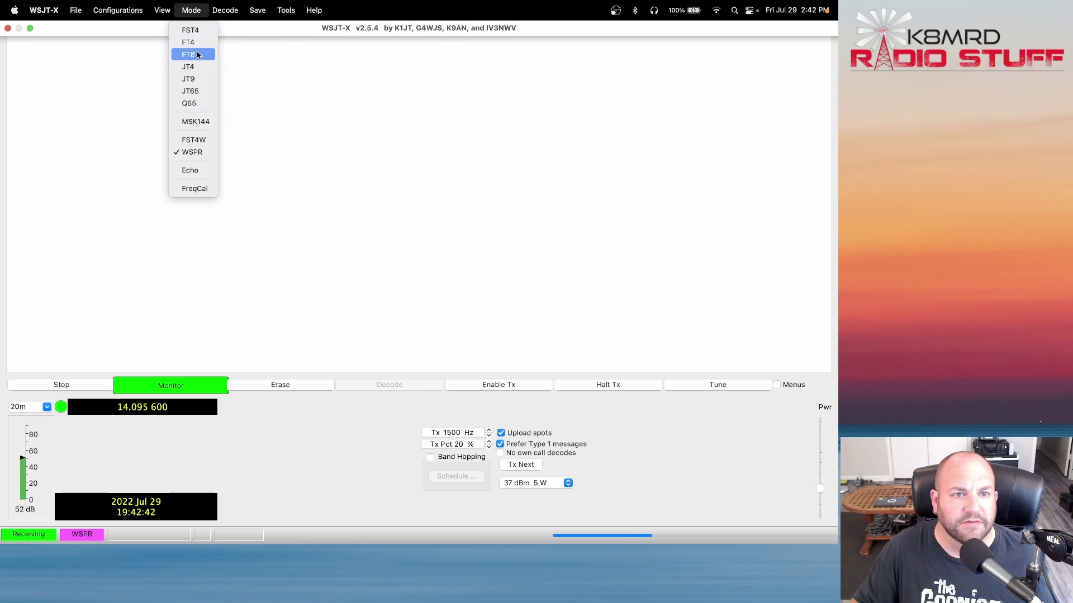
click(197, 156)
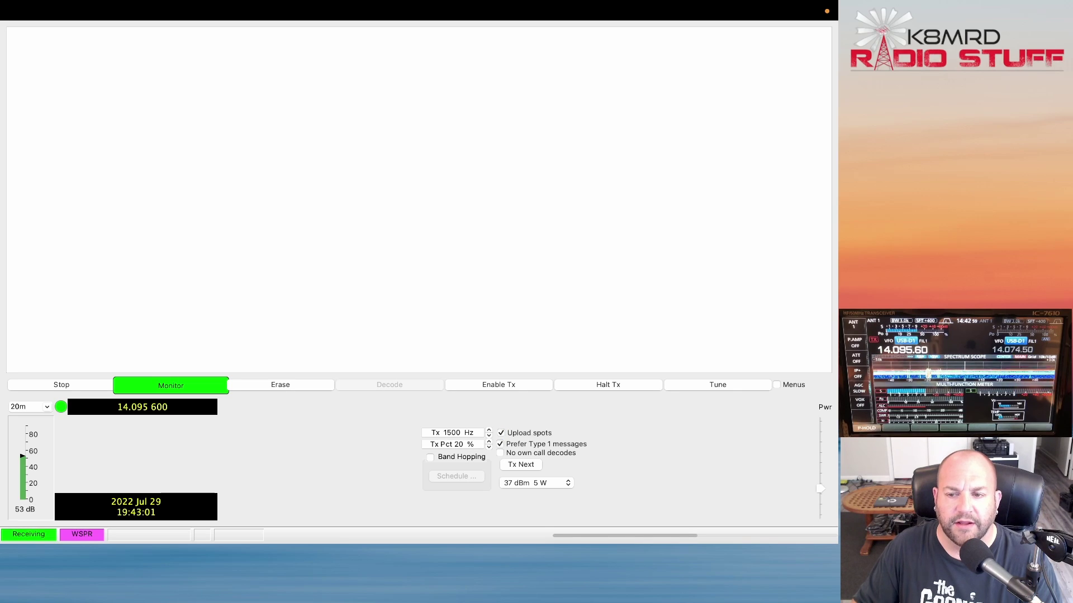
Transmit a tune signal, adjust the transmit digital gain to about -31 dB, and stop tuning
click(698, 391)
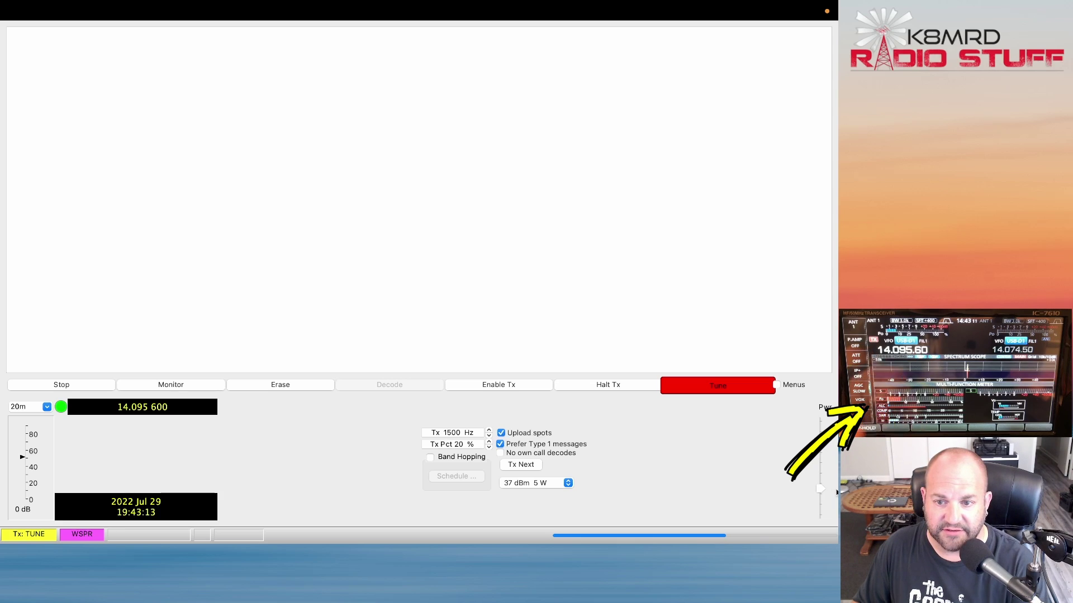
mouse_move(820, 489)
mouse_down()
mouse_move(821, 460)
mouse_move(823, 488)
mouse_up()
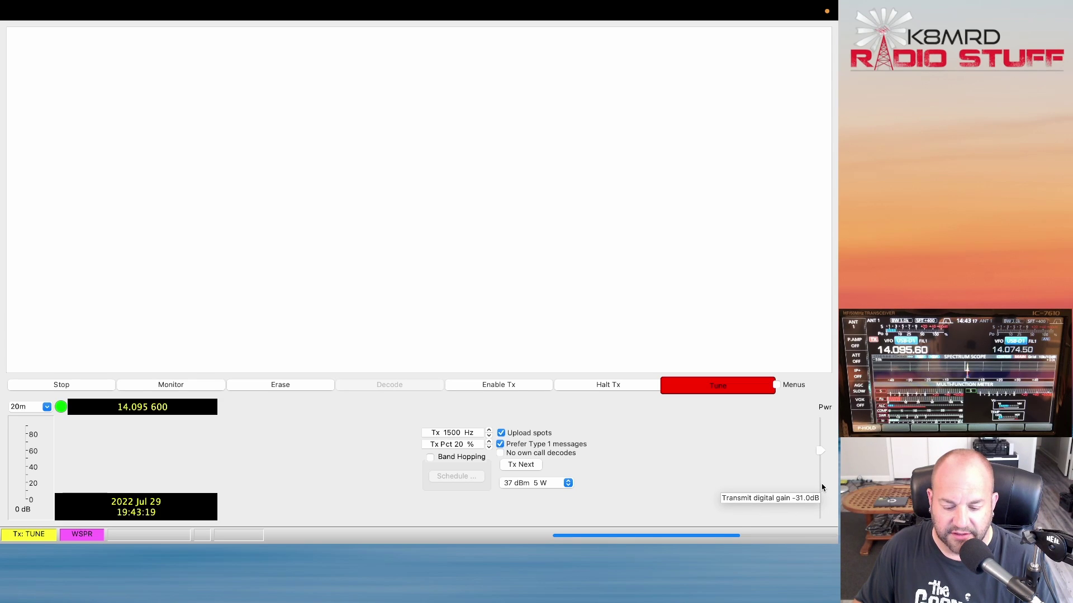
drag(822, 488, 822, 490)
click(724, 388)
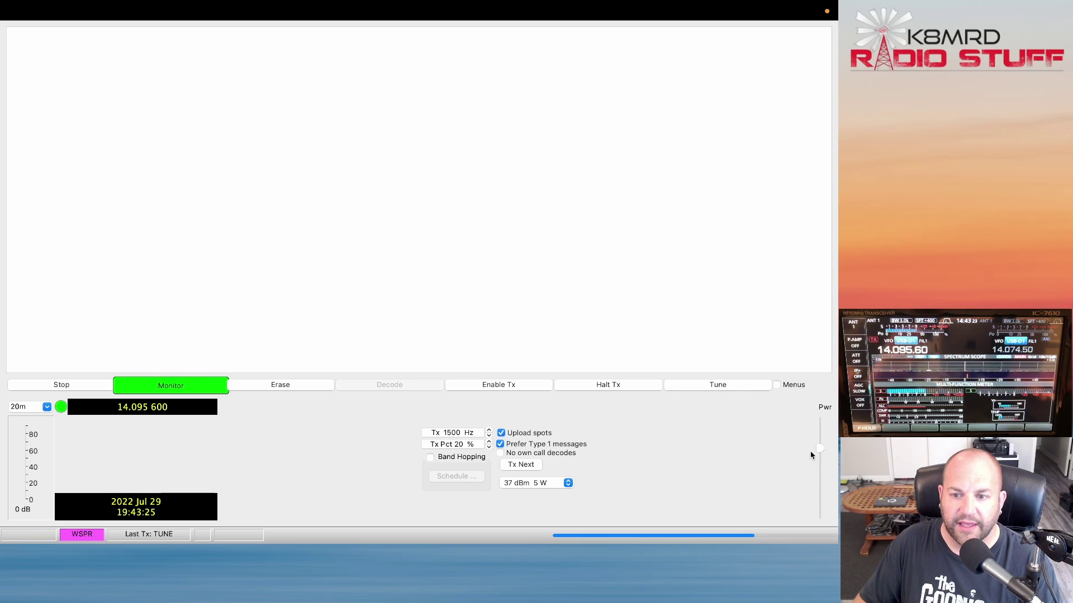
Transmit a tune signal, sweep the transmit digital gain between about -38 and -22 dB, and stop tuning
click(726, 385)
scroll(819, 443, down, 6)
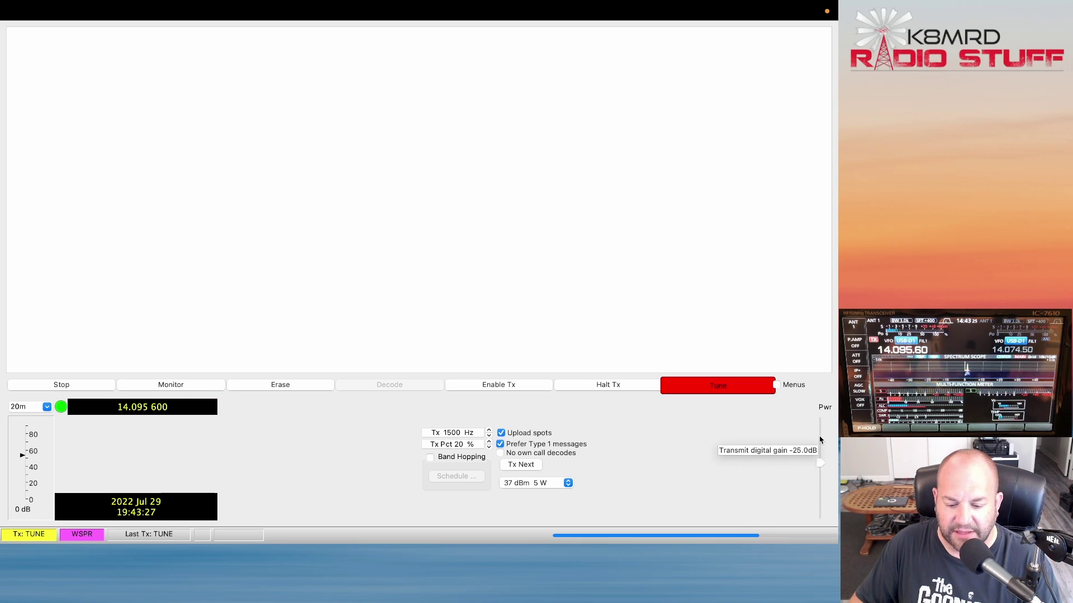
scroll(822, 430, up, 10)
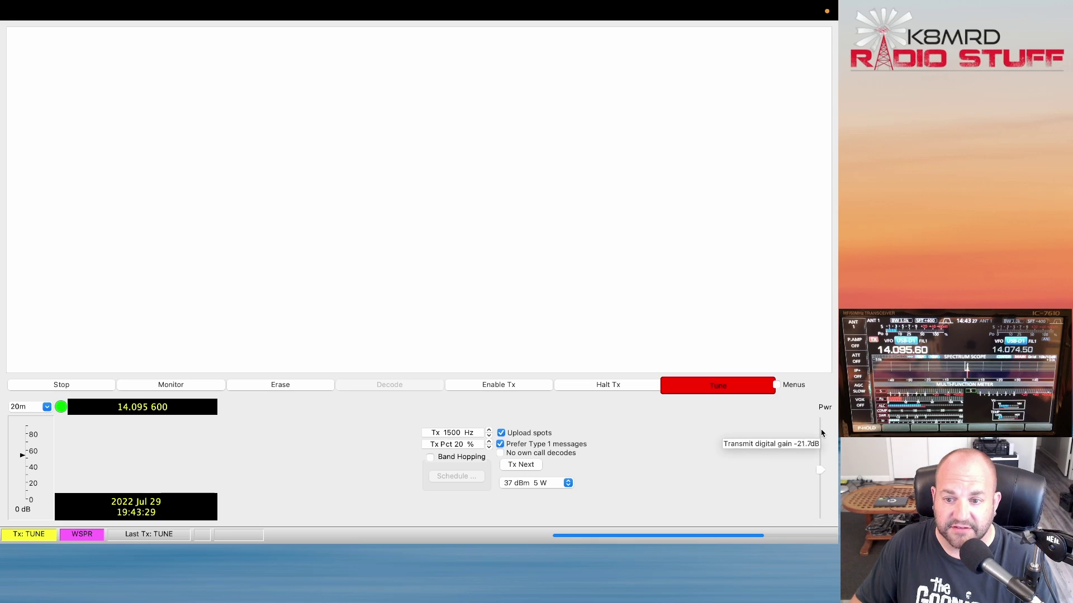
scroll(822, 467, down, 2)
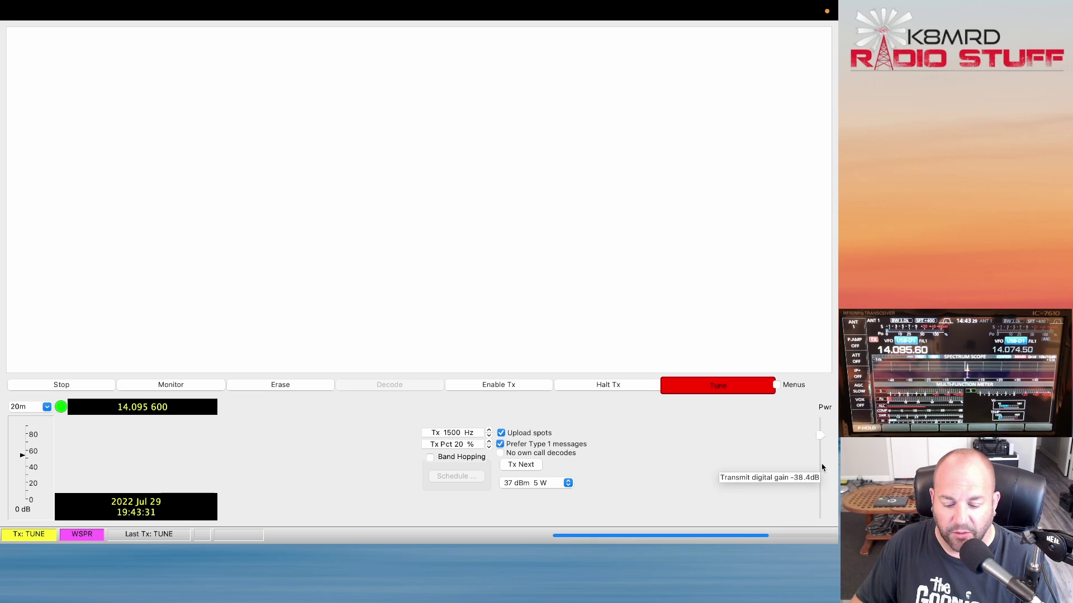
scroll(822, 463, down, 6)
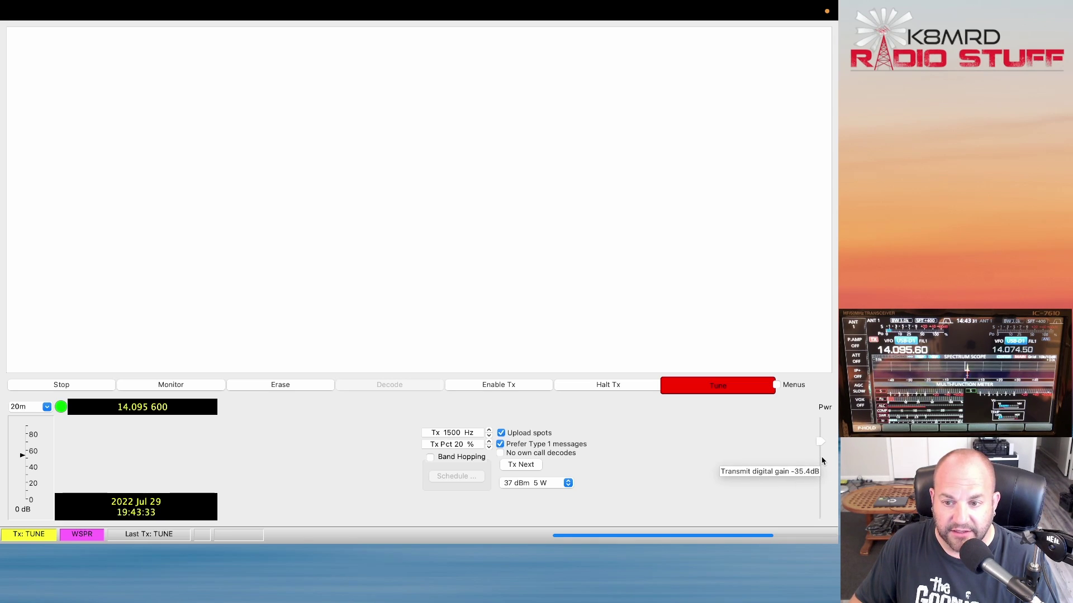
scroll(823, 452, up, 3)
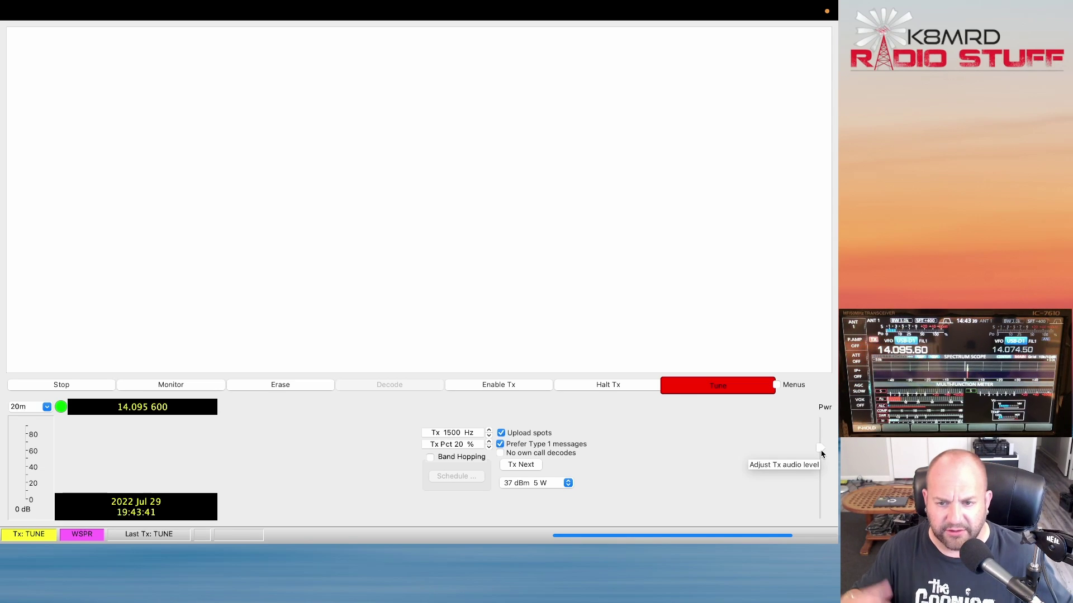
click(732, 391)
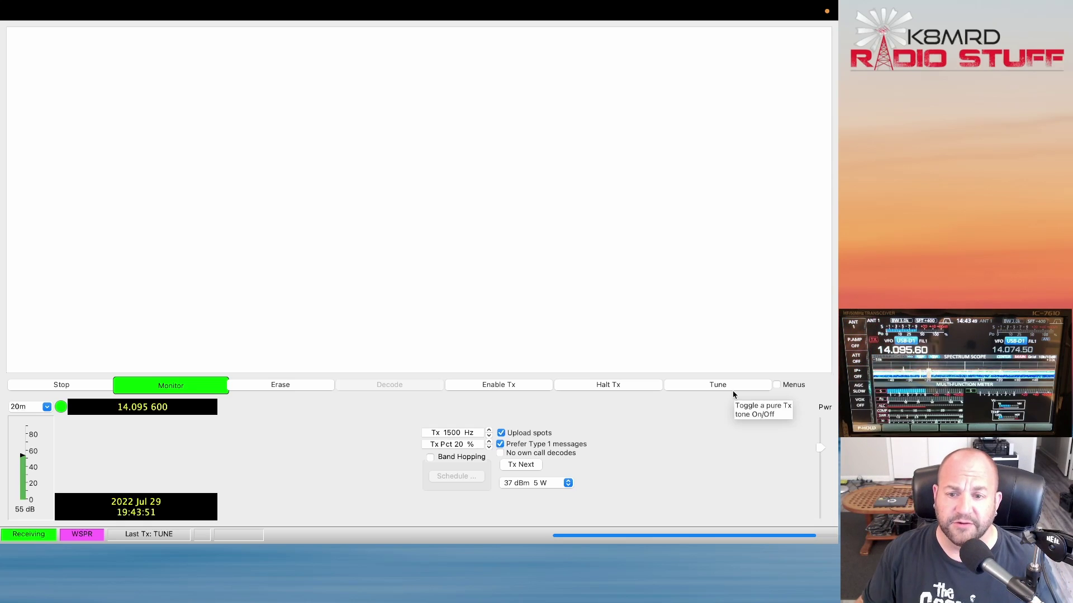
Transmit a tune signal again, vary the transmit digital gain between about -38 and -15 dB, settle at about -32 dB, and stop tuning
click(733, 391)
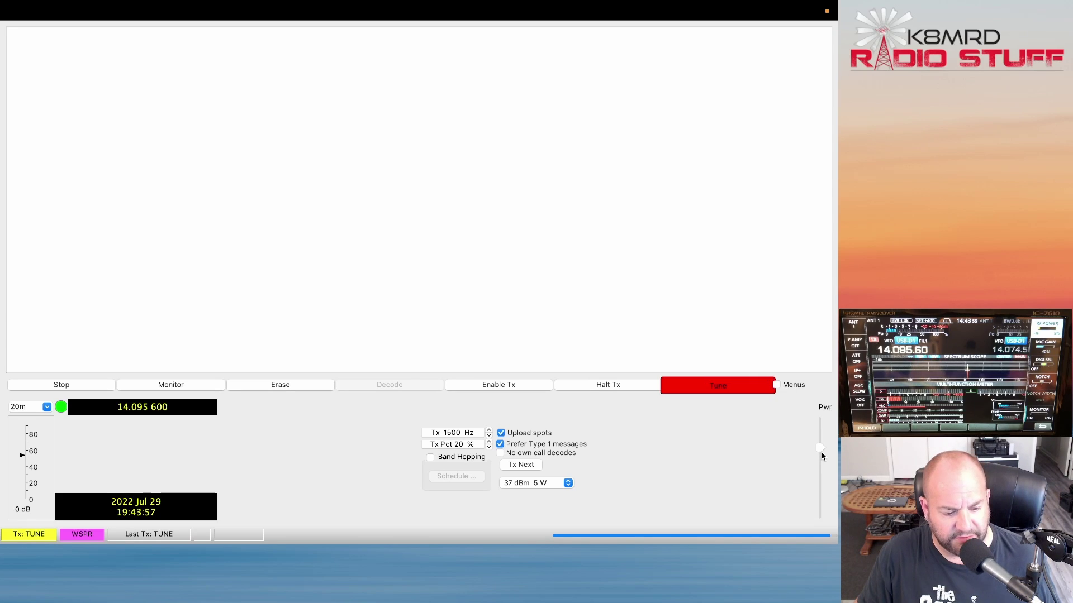
scroll(822, 458, up, 3)
scroll(822, 463, up, 1)
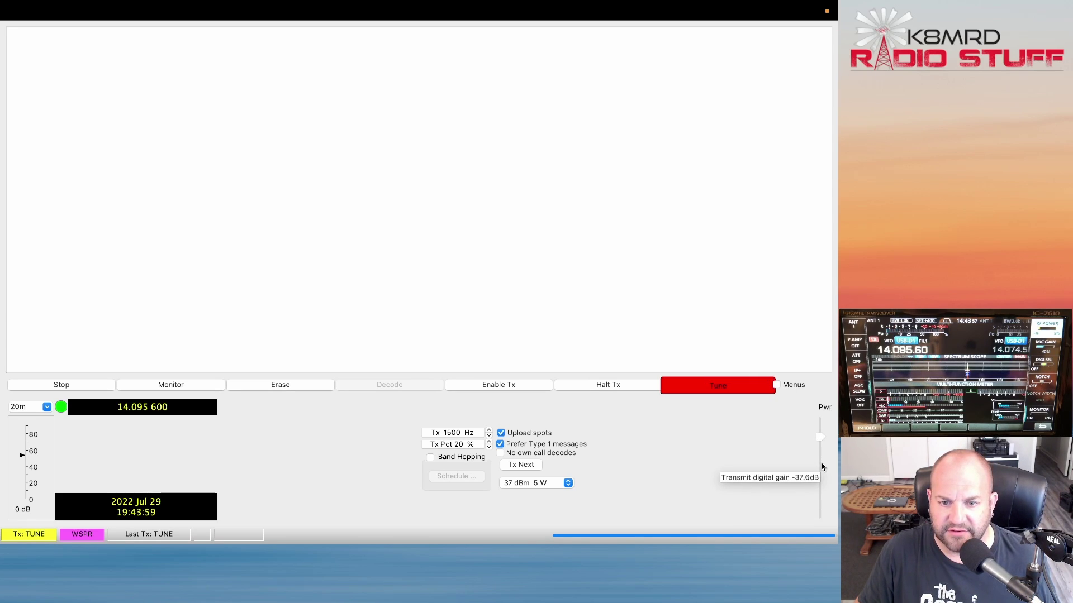
scroll(822, 462, up, 3)
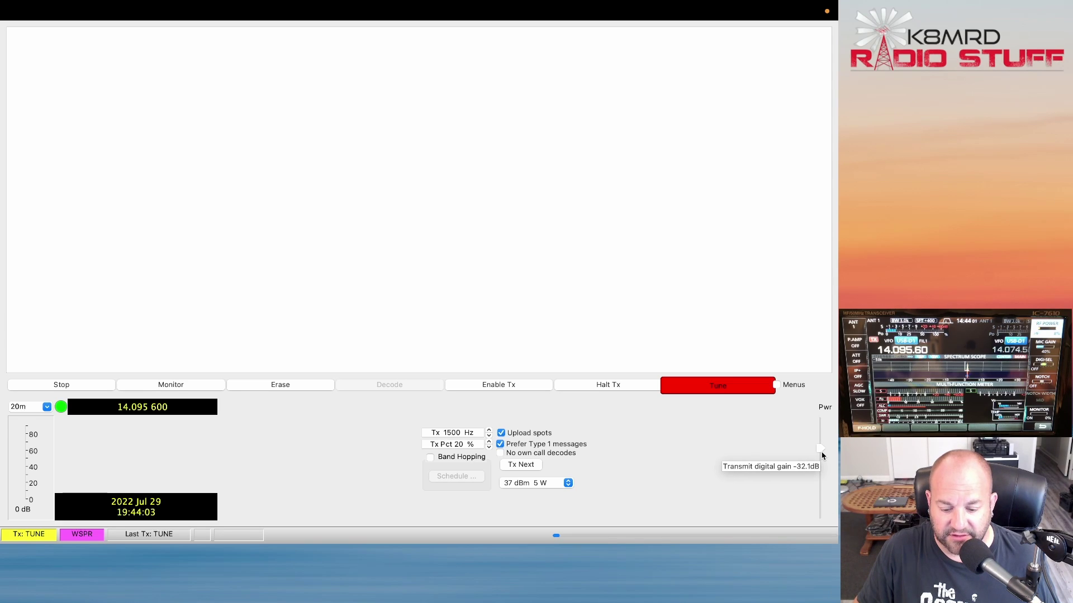
scroll(822, 452, up, 10)
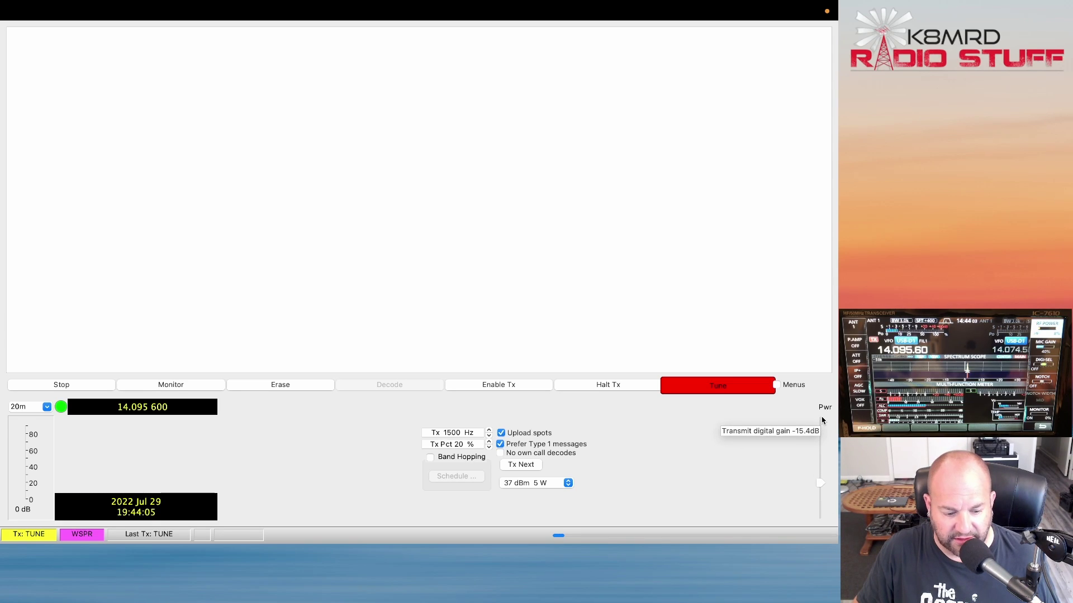
scroll(821, 421, up, 1)
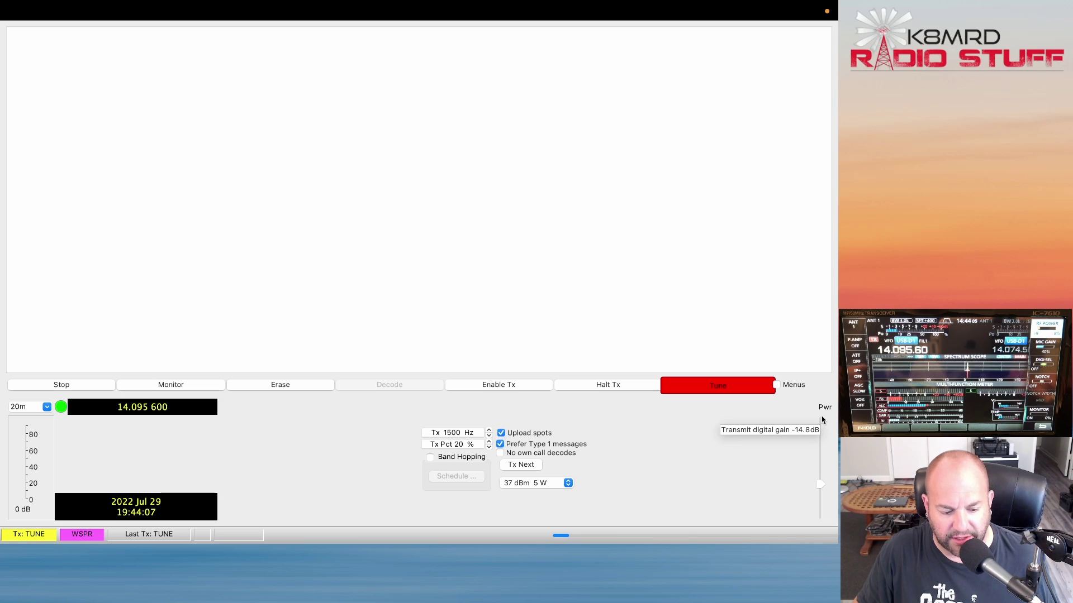
scroll(822, 430, down, 10)
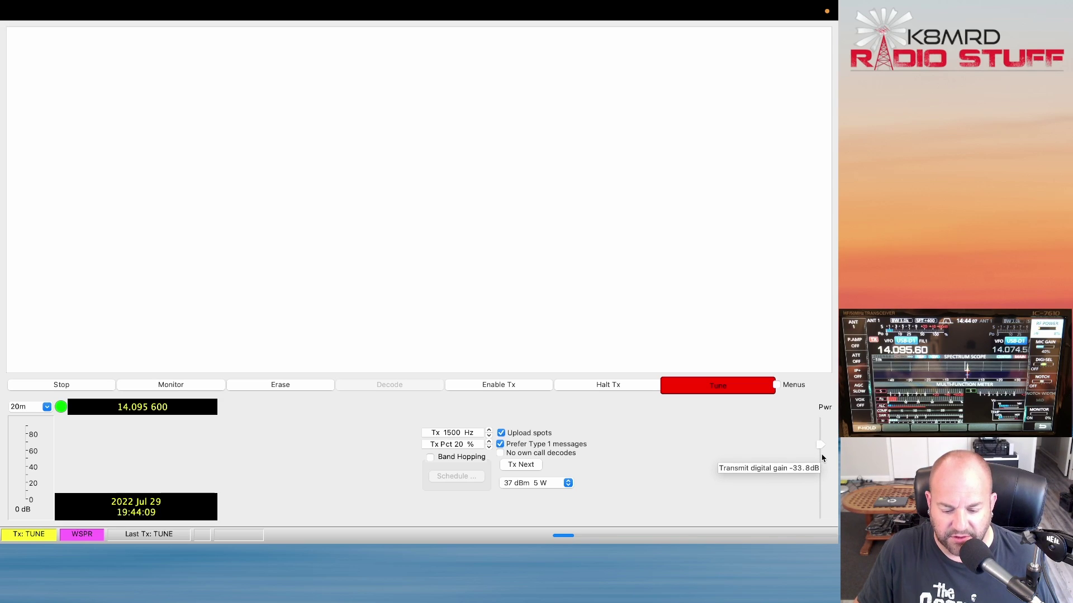
scroll(822, 454, down, 2)
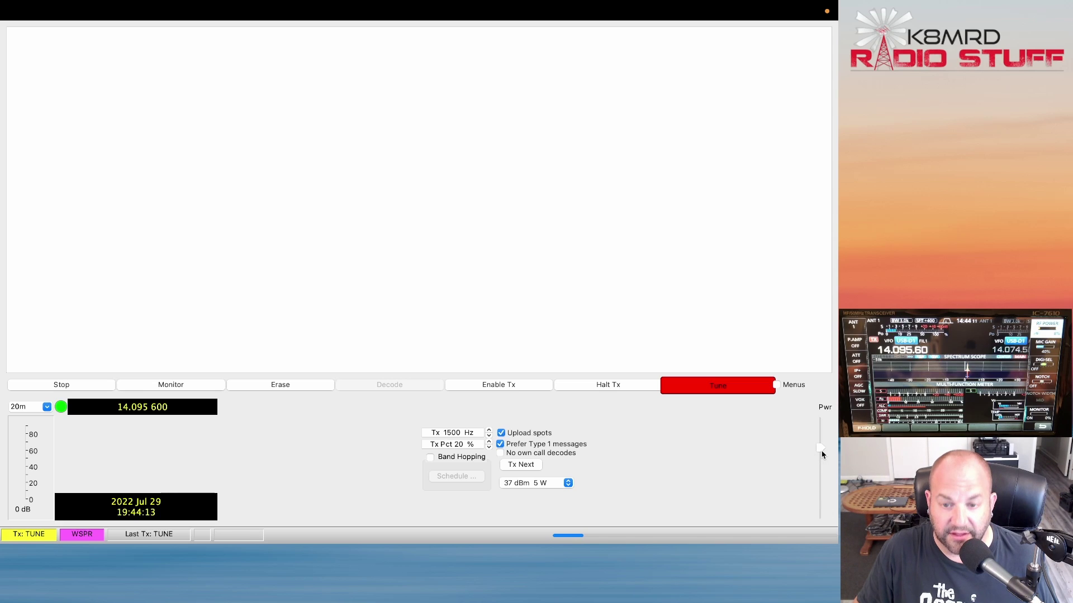
click(730, 390)
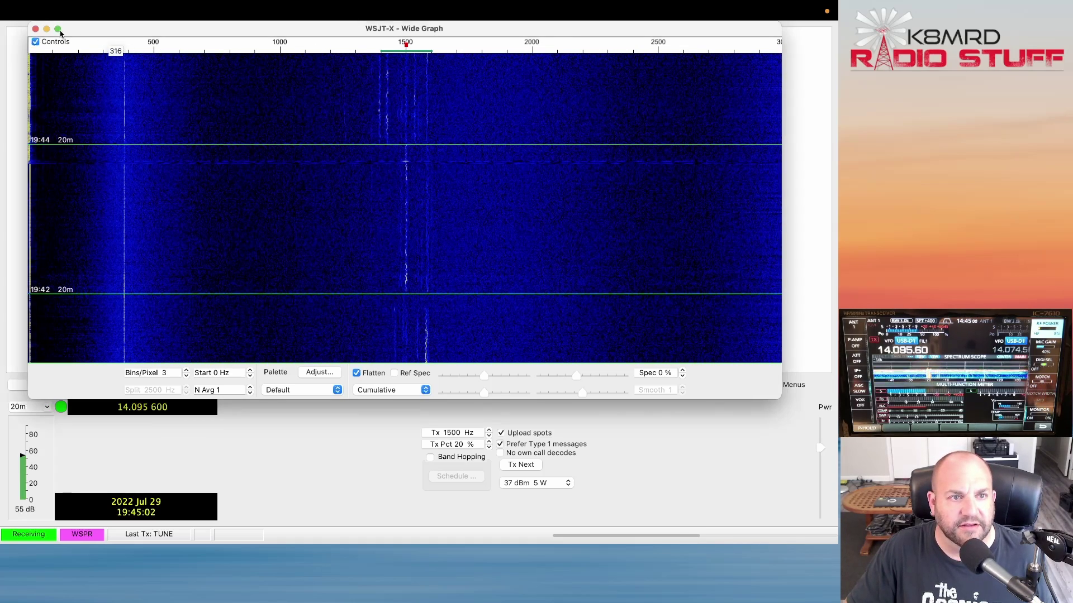
Close the Wide Graph window, and raise the transmit percentage to 44% before setting it to 20%
click(35, 29)
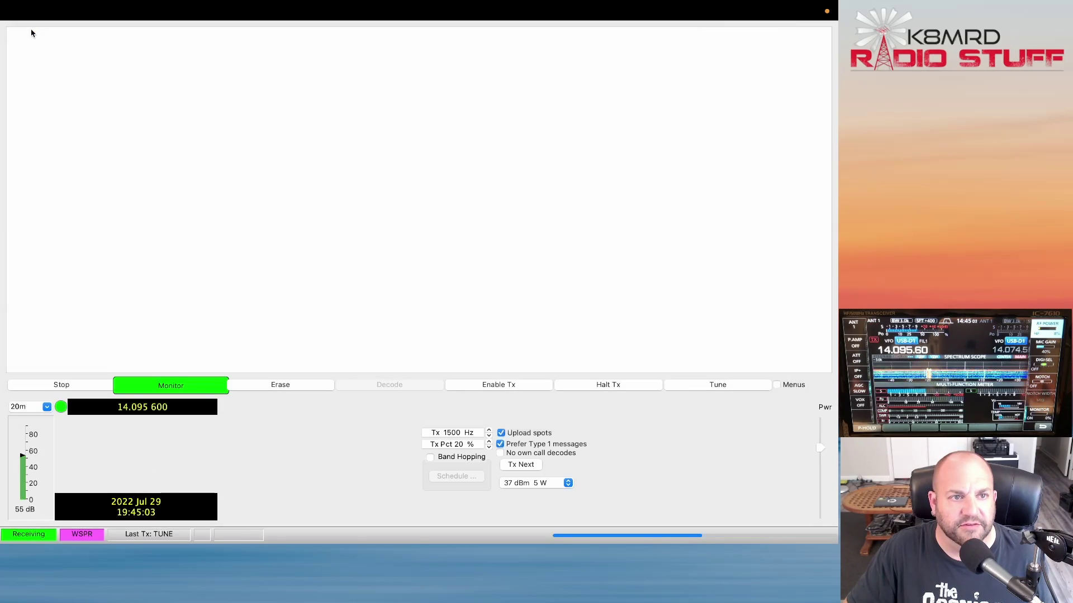
click(489, 442)
click(489, 441)
click(489, 441)
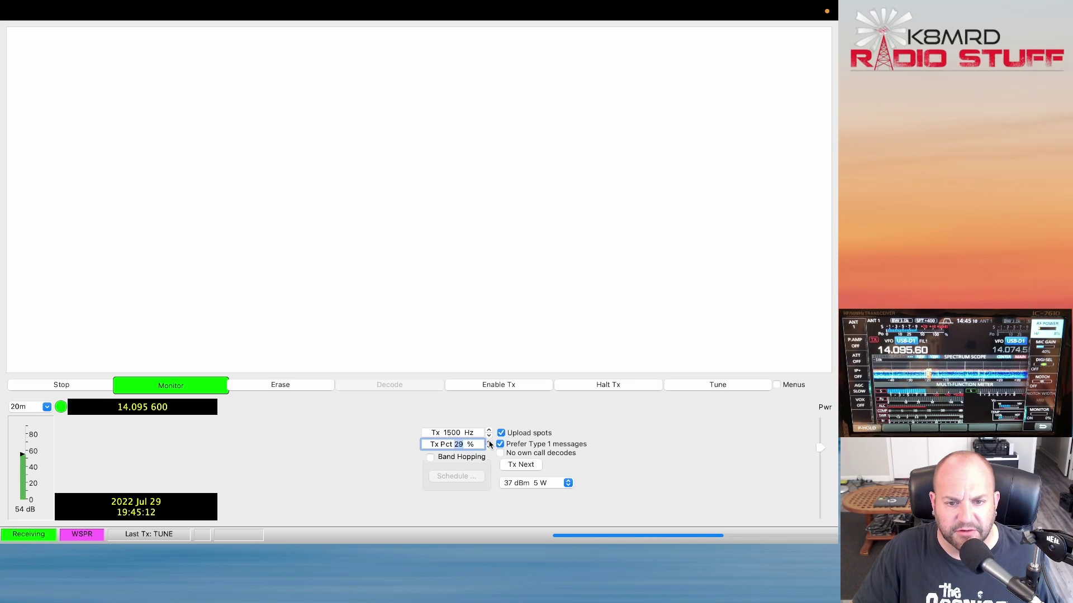
click(489, 441)
click(489, 442)
click(489, 441)
click(489, 442)
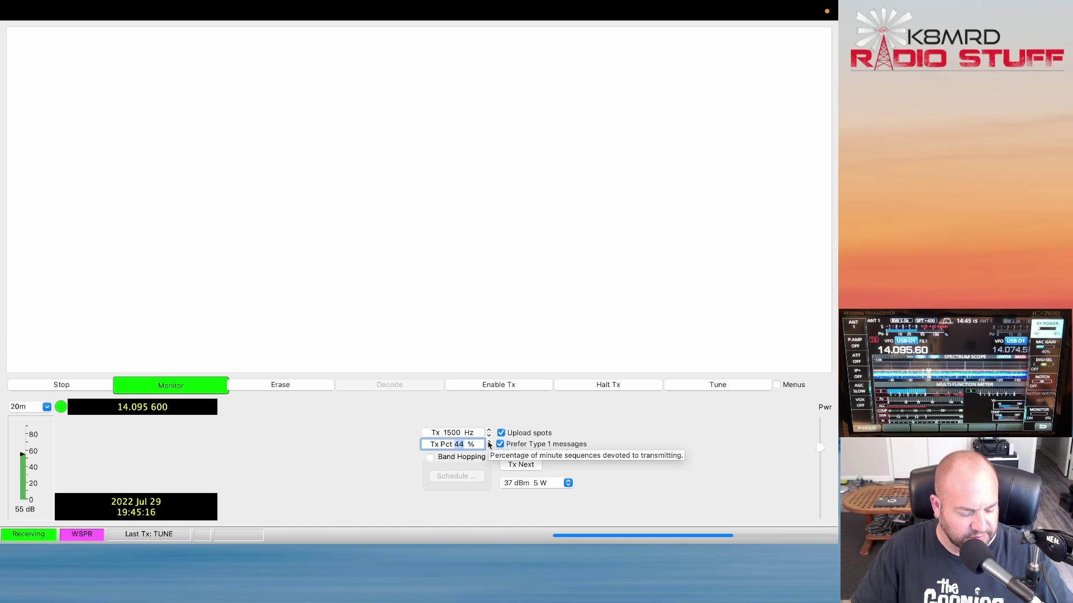
text(20)
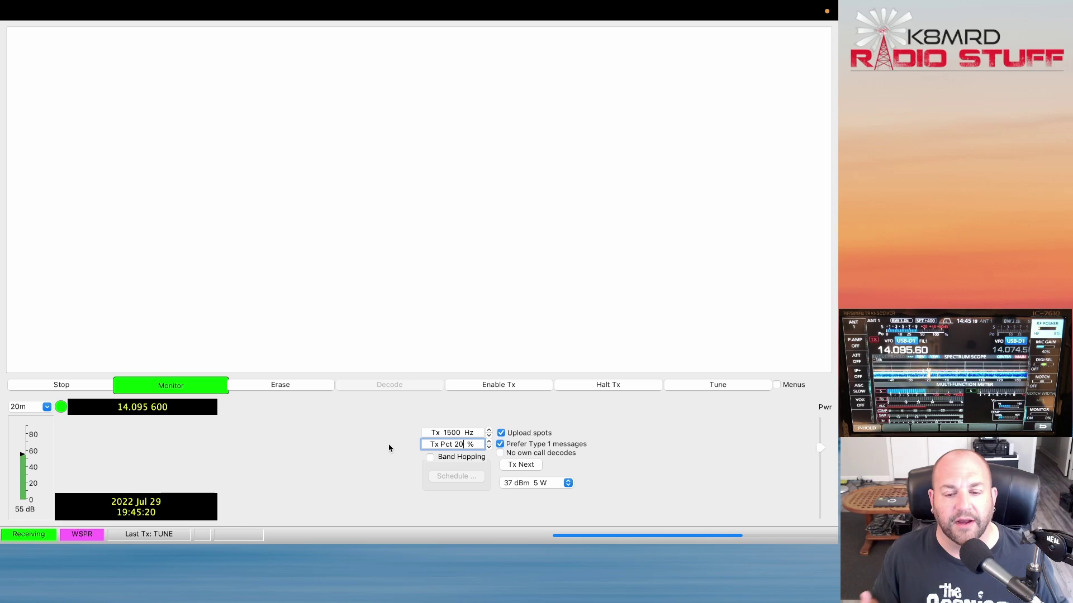
Switch the Upload spots option off and back on twice
click(502, 433)
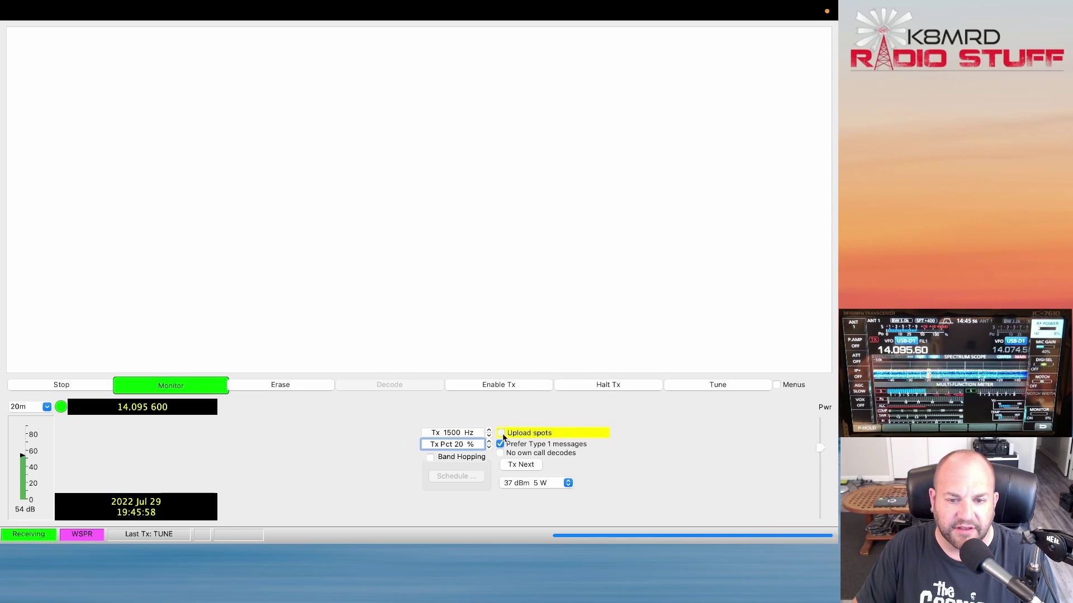
click(502, 434)
click(501, 434)
click(501, 434)
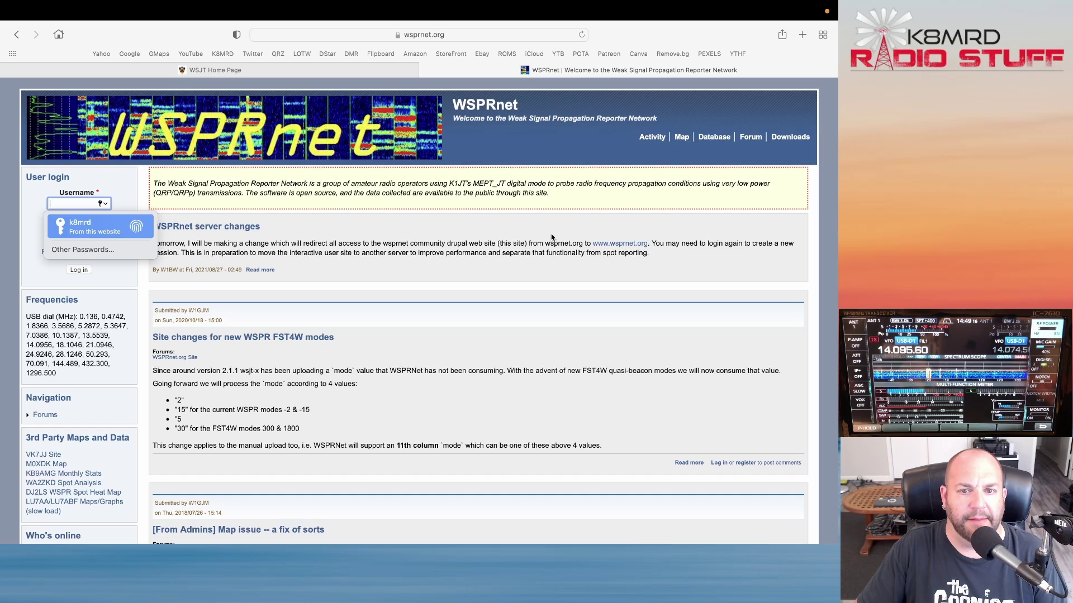
Switch to the WSPRnet site in Safari, open its Map page, and keep 20m as the band filter
drag(551, 243, 152, 243)
click(687, 140)
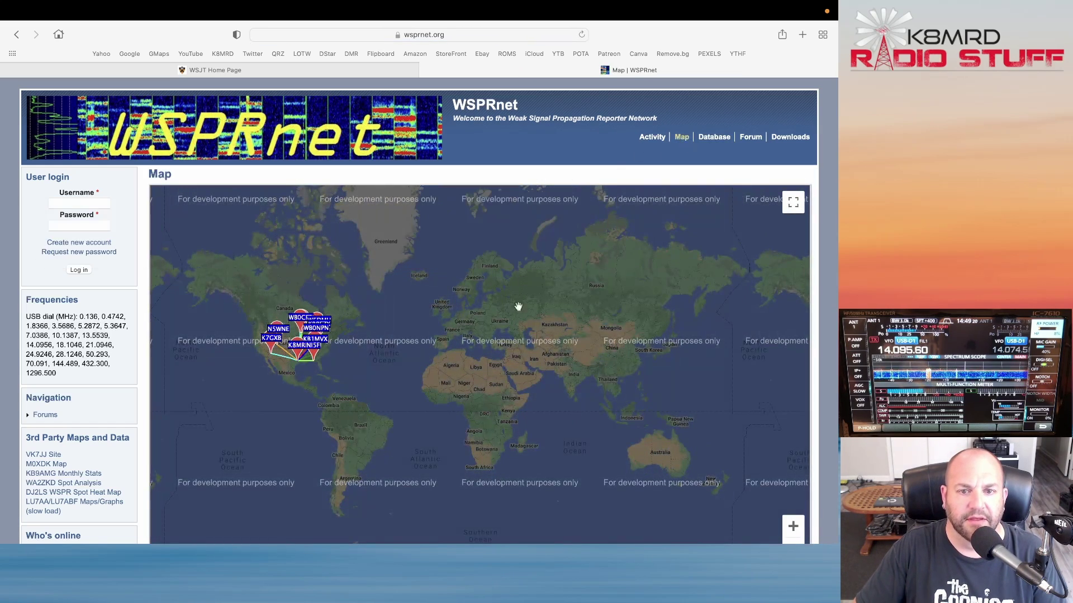
scroll(518, 306, down, 10)
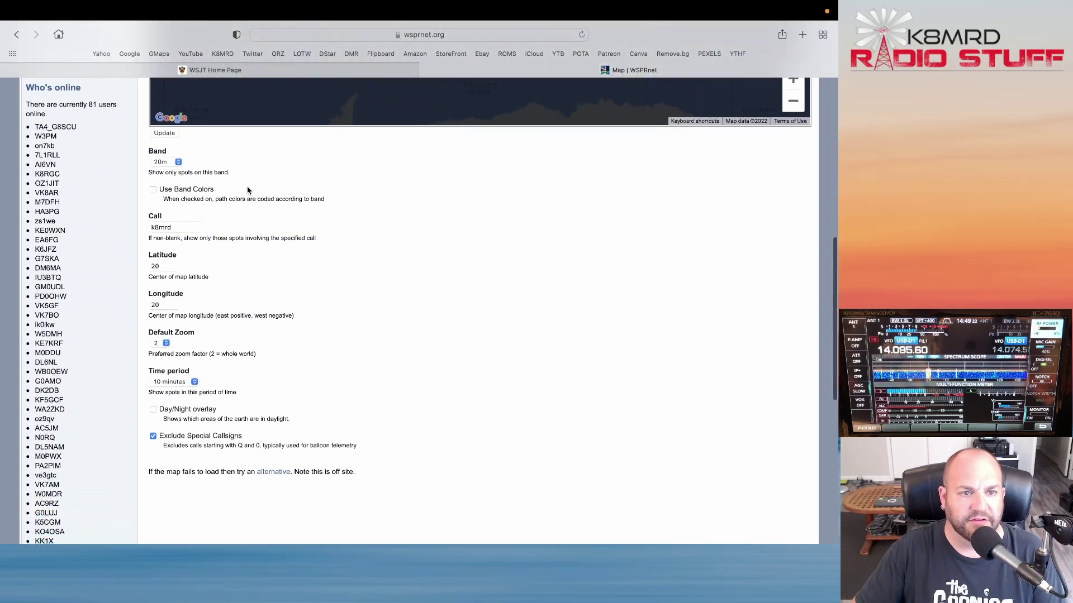
click(164, 162)
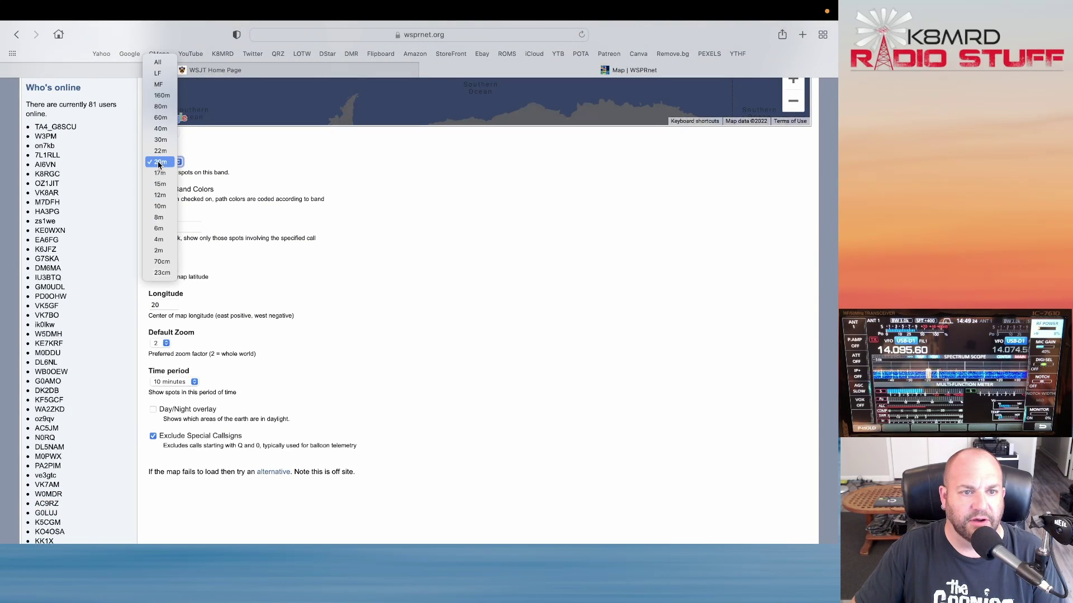
click(159, 163)
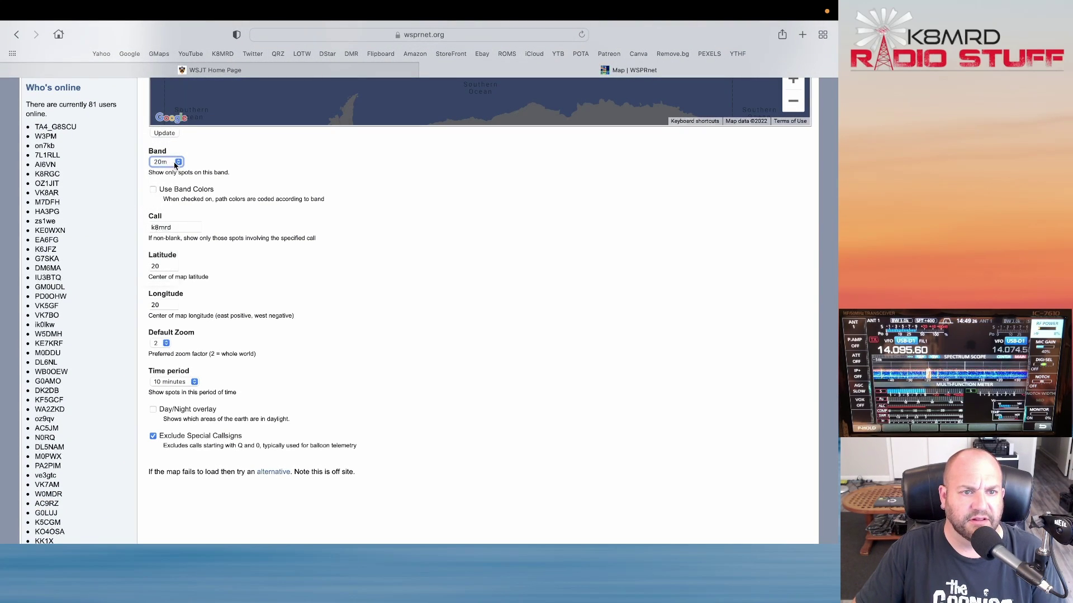
click(176, 163)
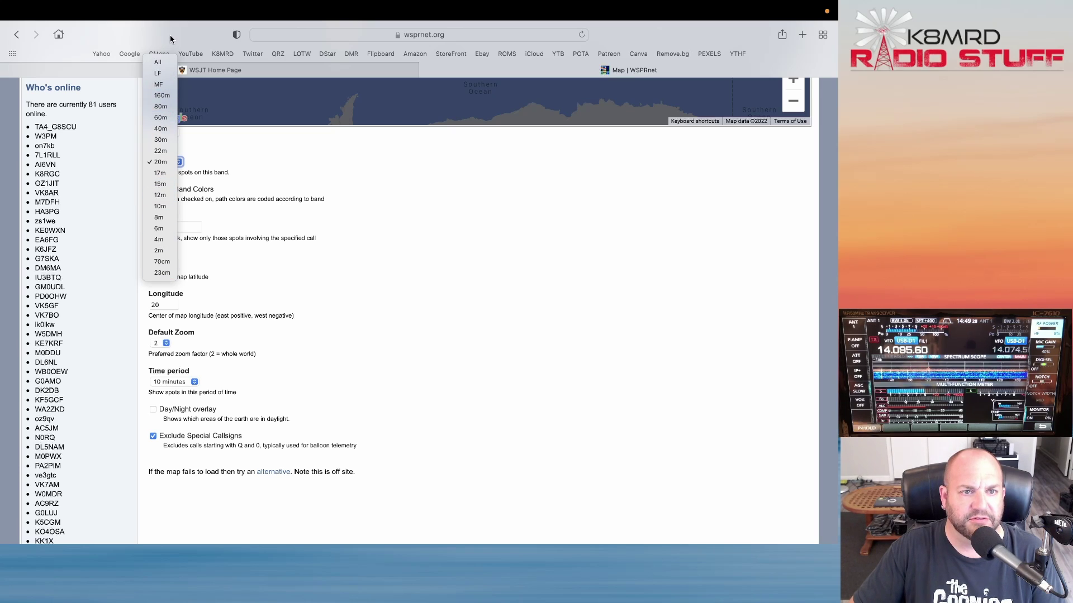
click(257, 164)
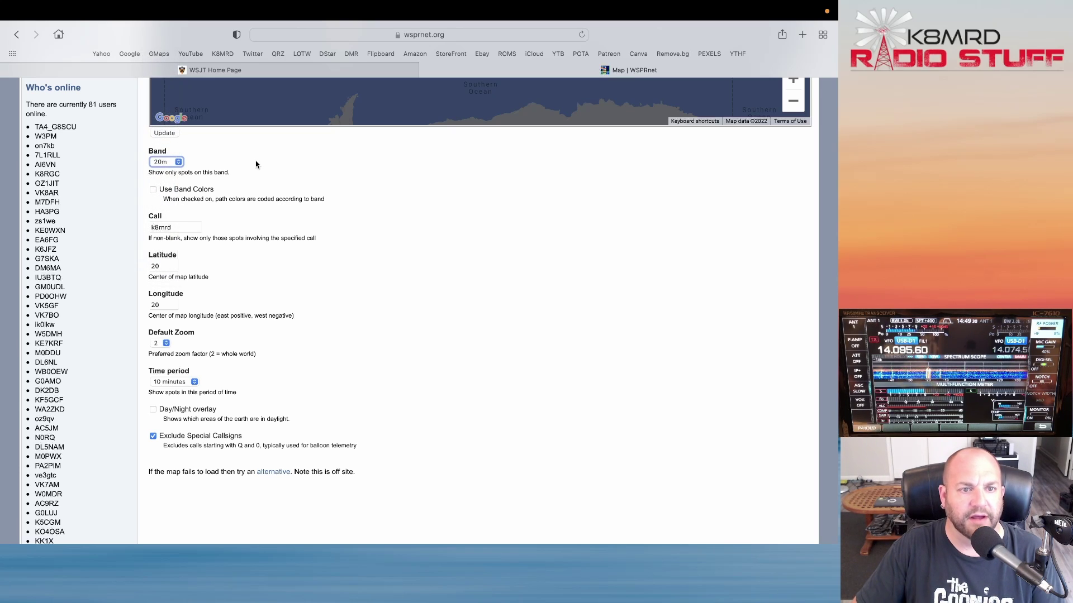
Check the map's callsign filter and the available time periods, keeping 10 minutes selected
click(196, 228)
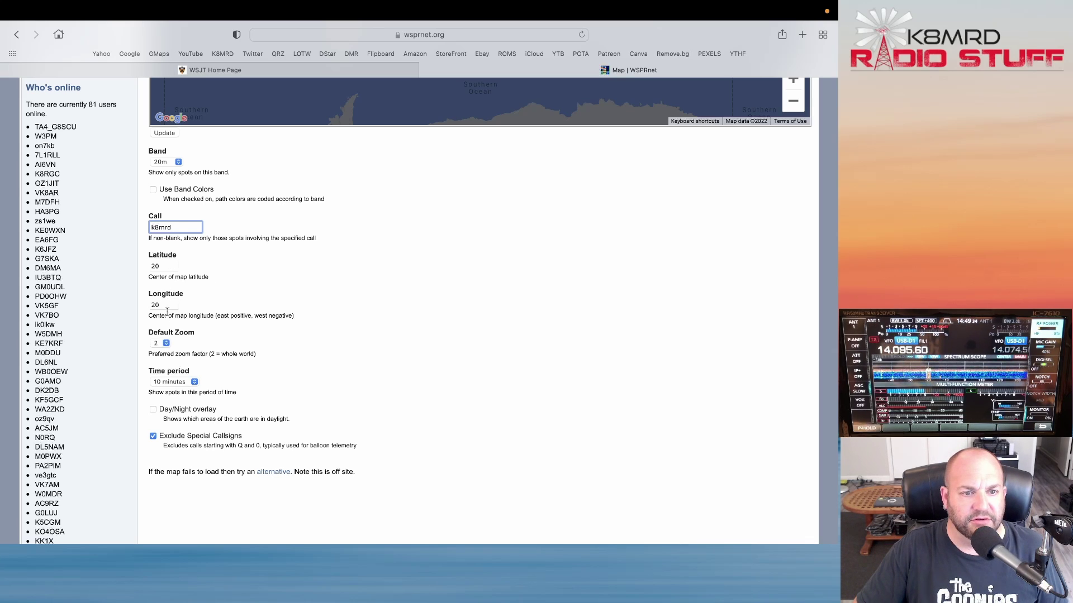
scroll(369, 282, up, 3)
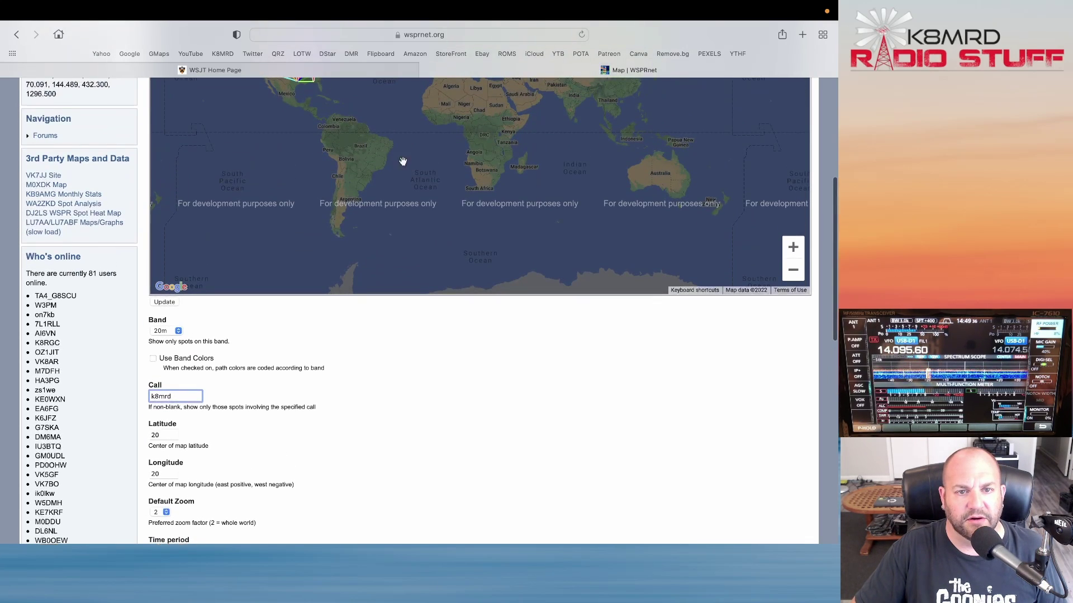
scroll(430, 418, down, 3)
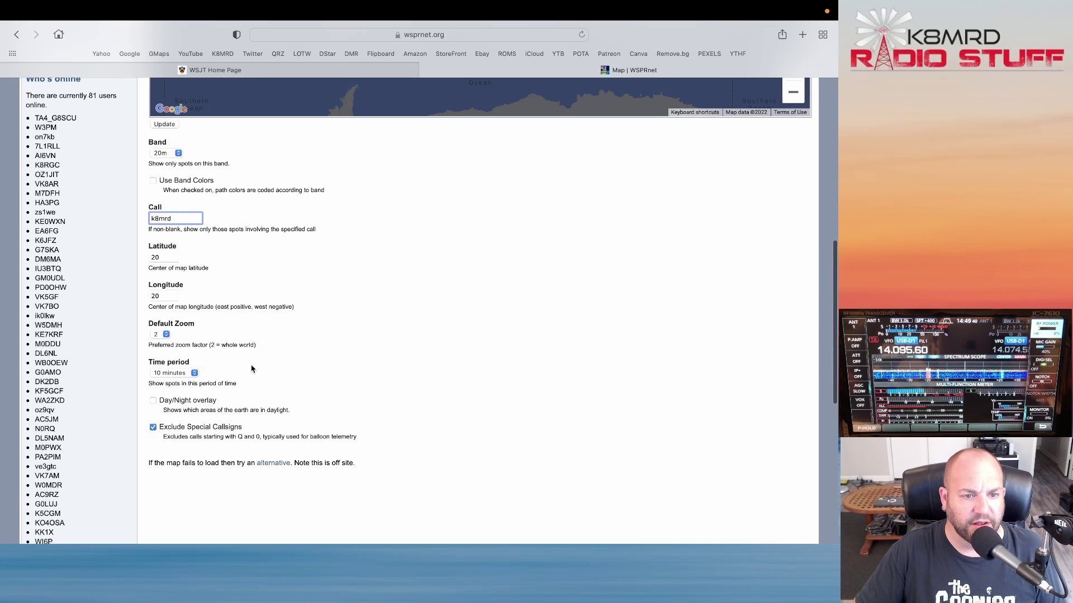
click(194, 376)
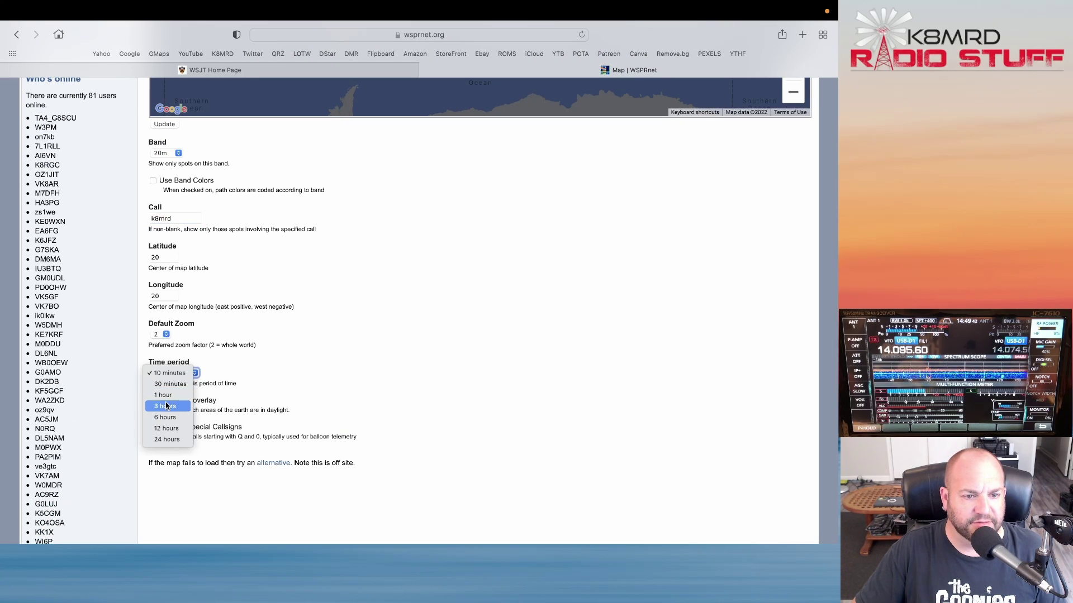
click(276, 370)
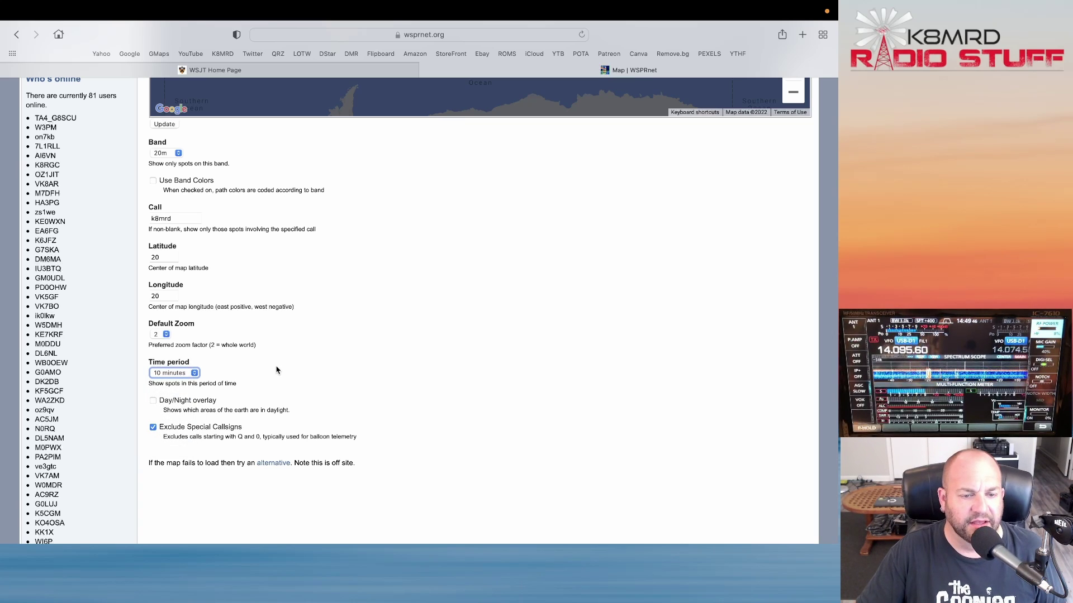
Update the spot map, dismiss the Google Maps dialog, and center the map on the North American spots
scroll(276, 370, up, 10)
scroll(179, 253, down, 6)
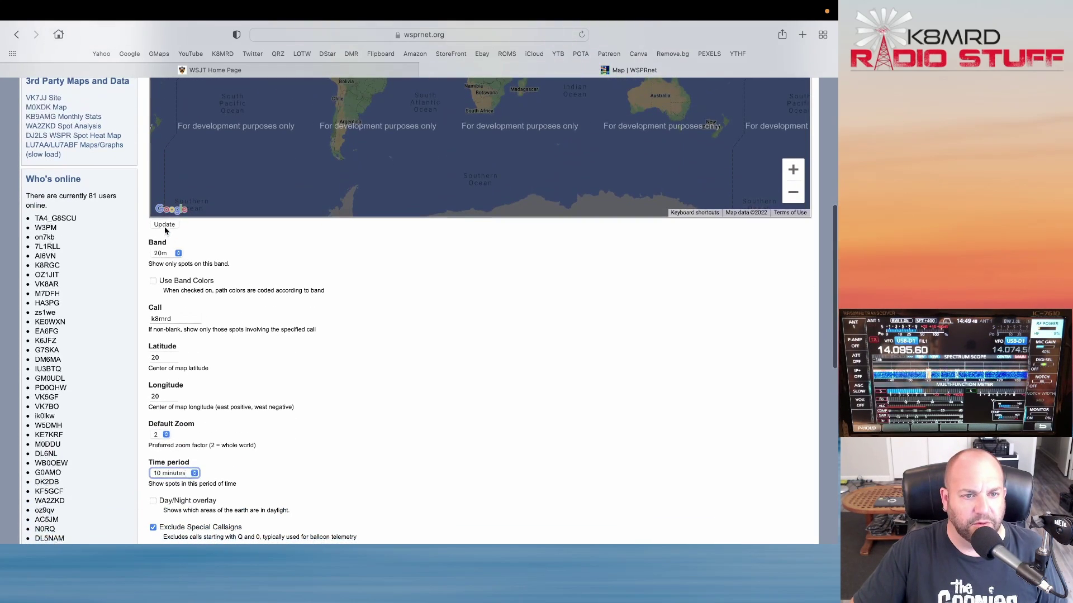
click(164, 225)
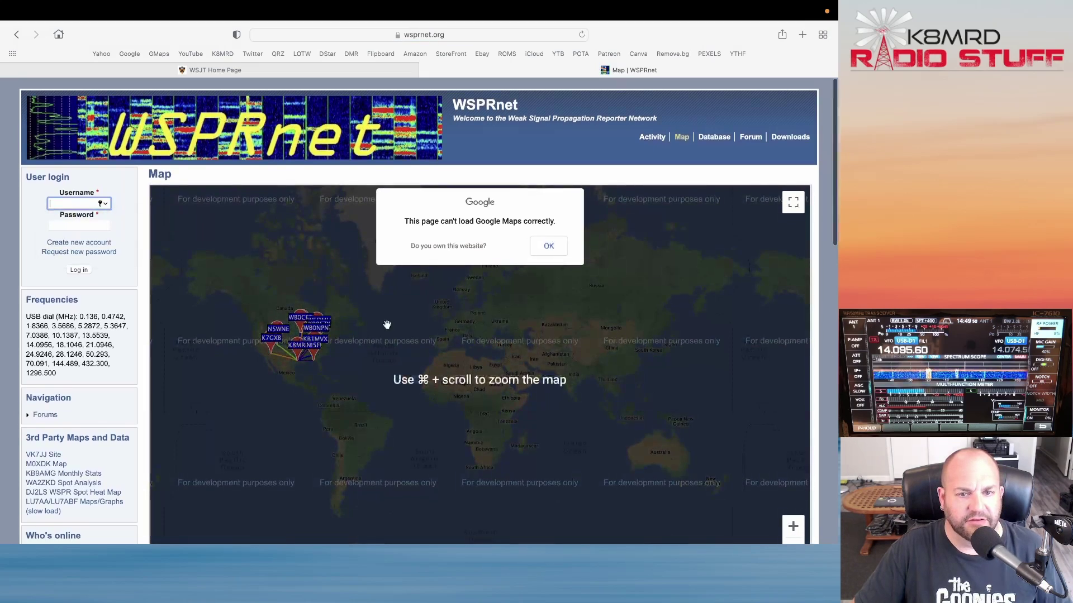
click(535, 251)
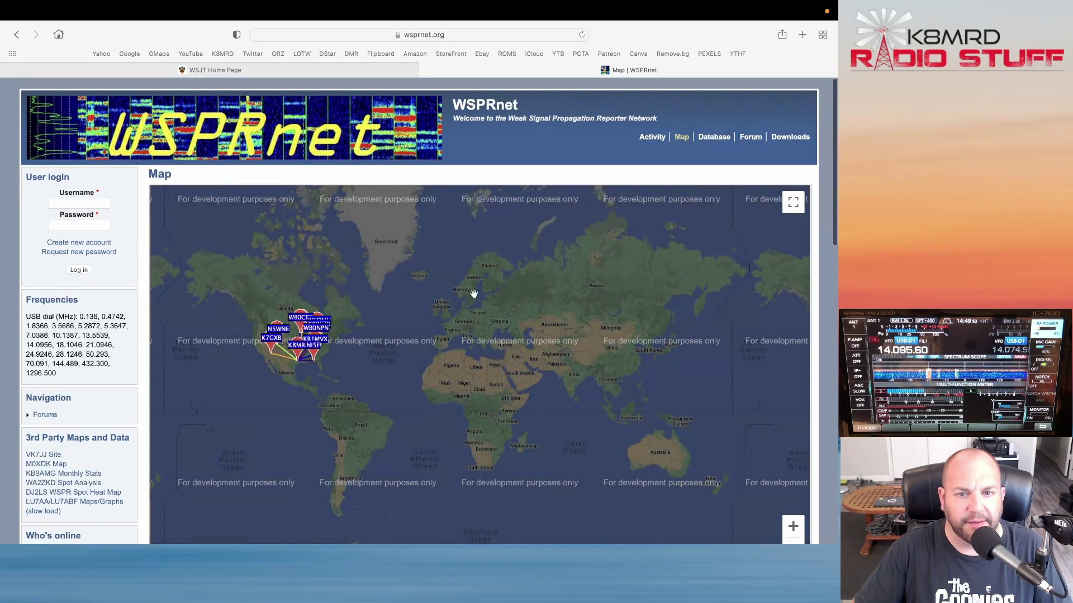
drag(406, 344, 609, 360)
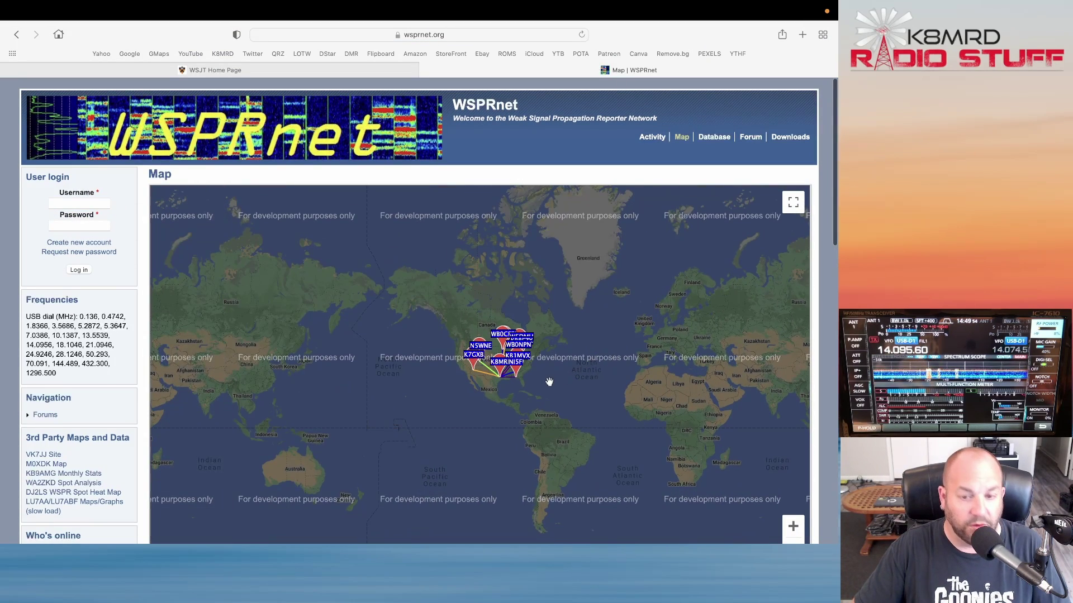
Zoom in on the WSPRnet map and examine the spot paths between Houston and the reporting stations across the United States
scroll(508, 369, up, 5)
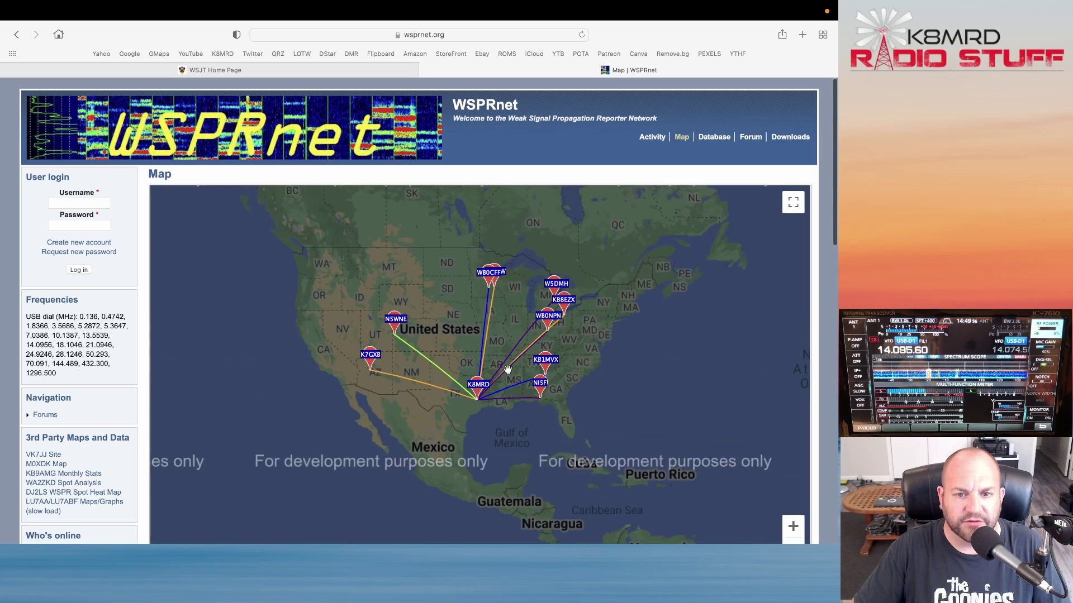
scroll(493, 353, down, 3)
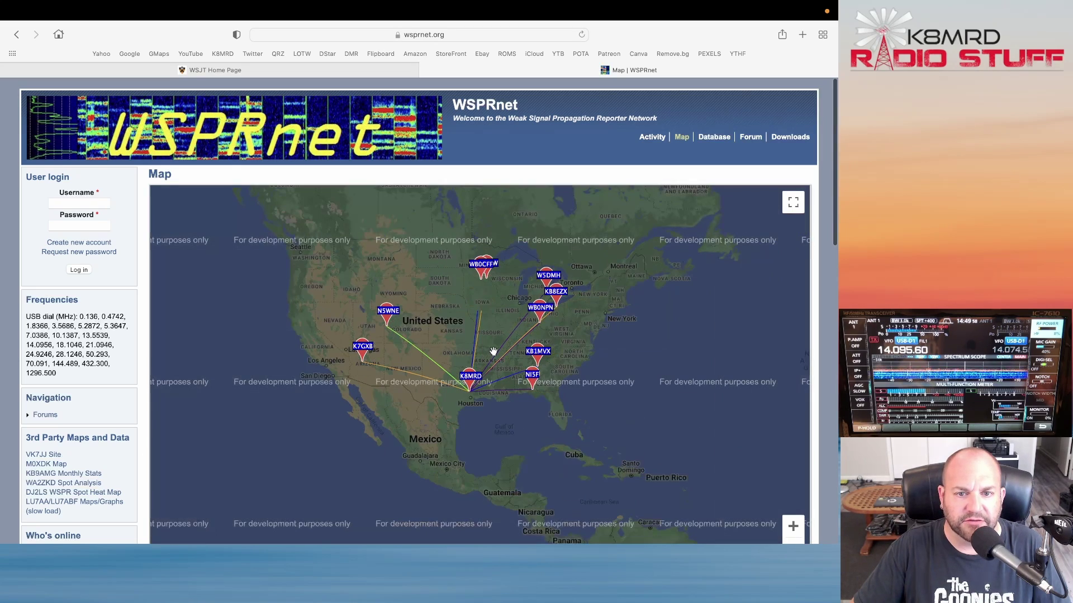
scroll(502, 360, down, 3)
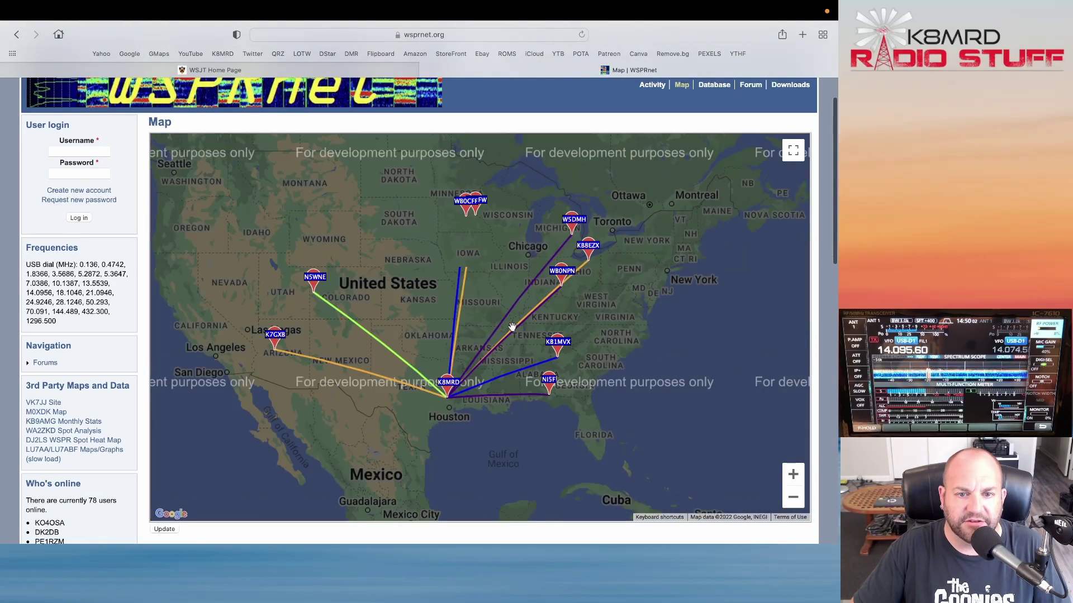
scroll(512, 327, up, 3)
scroll(472, 332, down, 2)
scroll(472, 332, down, 2)
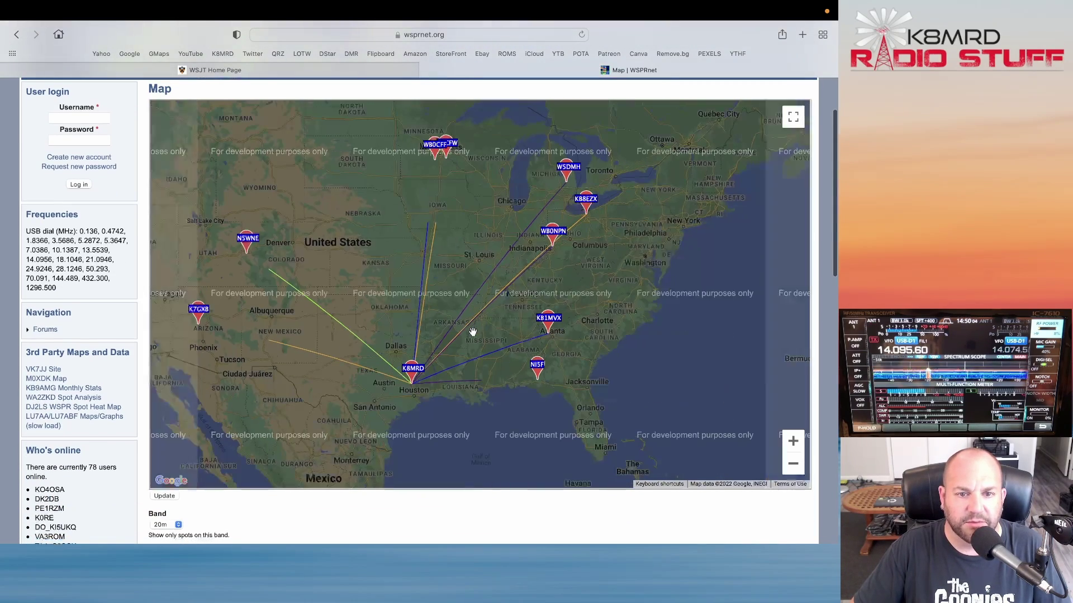
drag(456, 326, 487, 334)
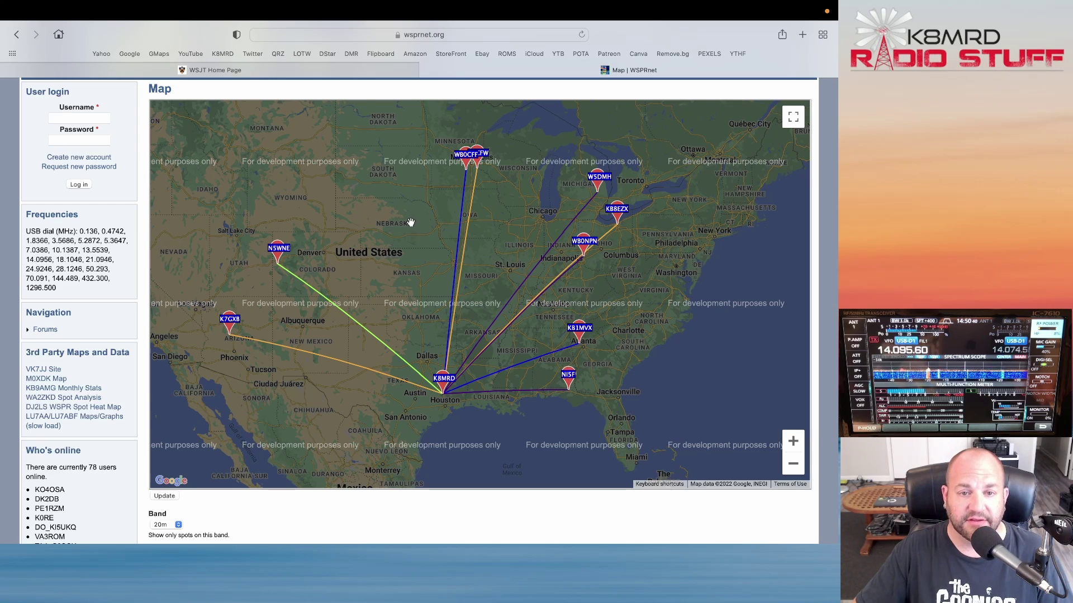
Check the decodes in WSJT-X, return to the WSPRnet map in Safari, and reload its spots, dismissing the Google Maps dialog
key(super+Tab)
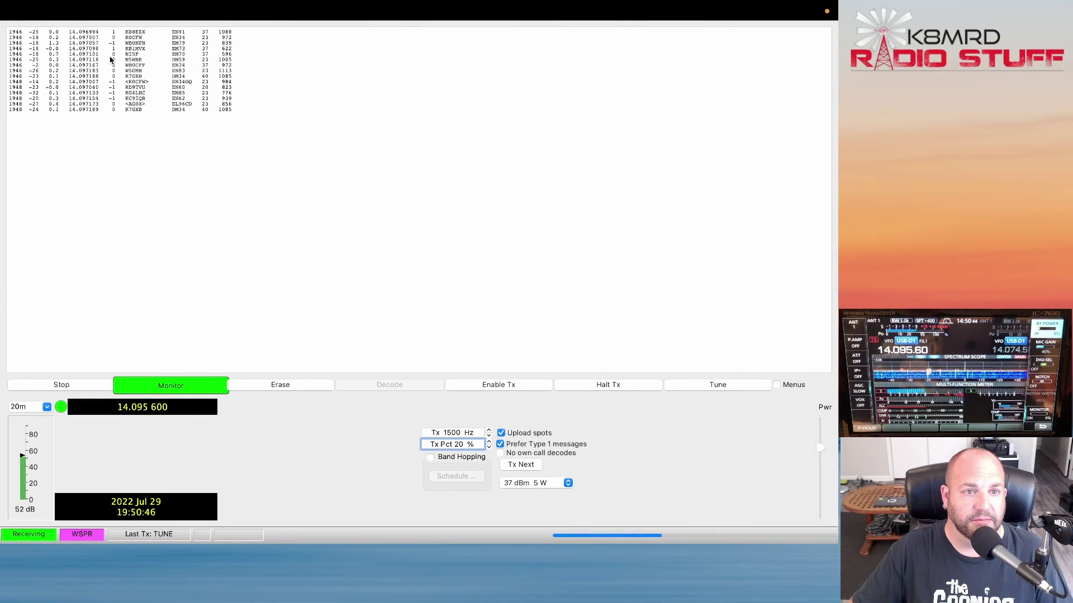
key(super+Tab)
scroll(395, 336, down, 5)
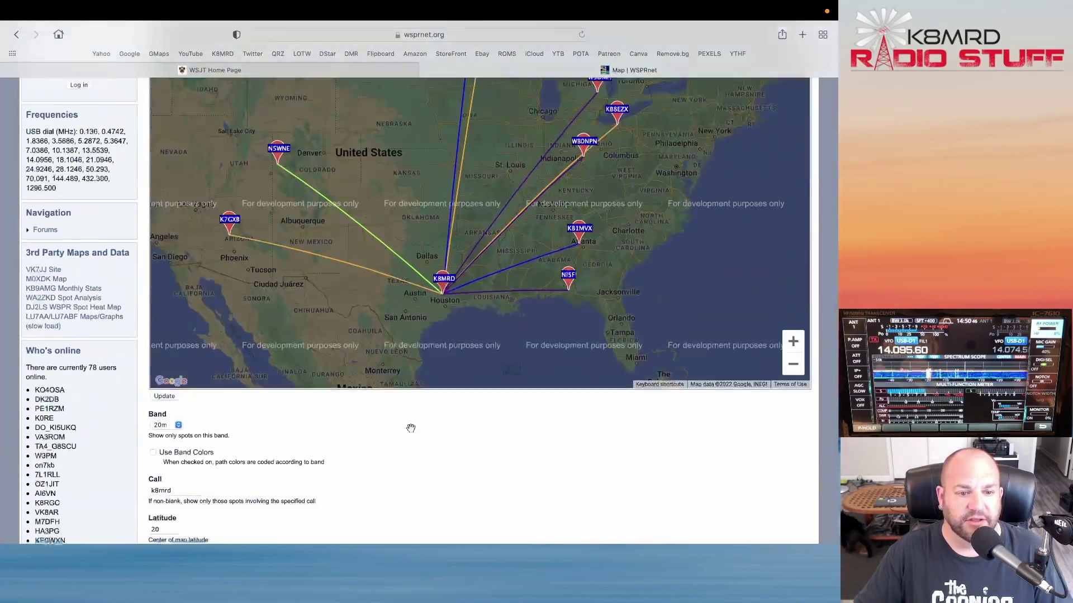
key(super+r)
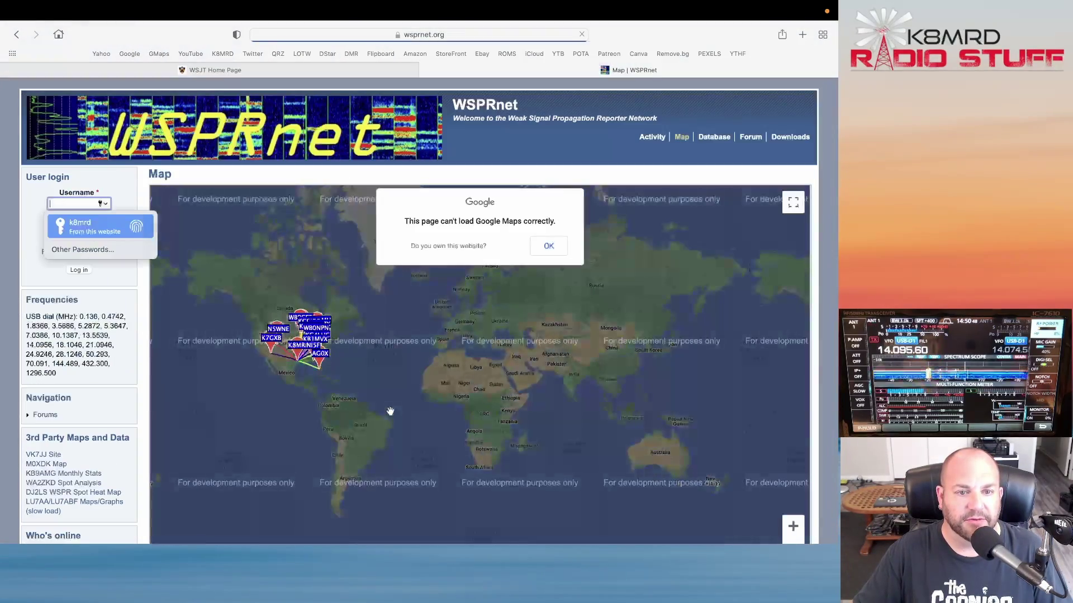
scroll(305, 365, up, 5)
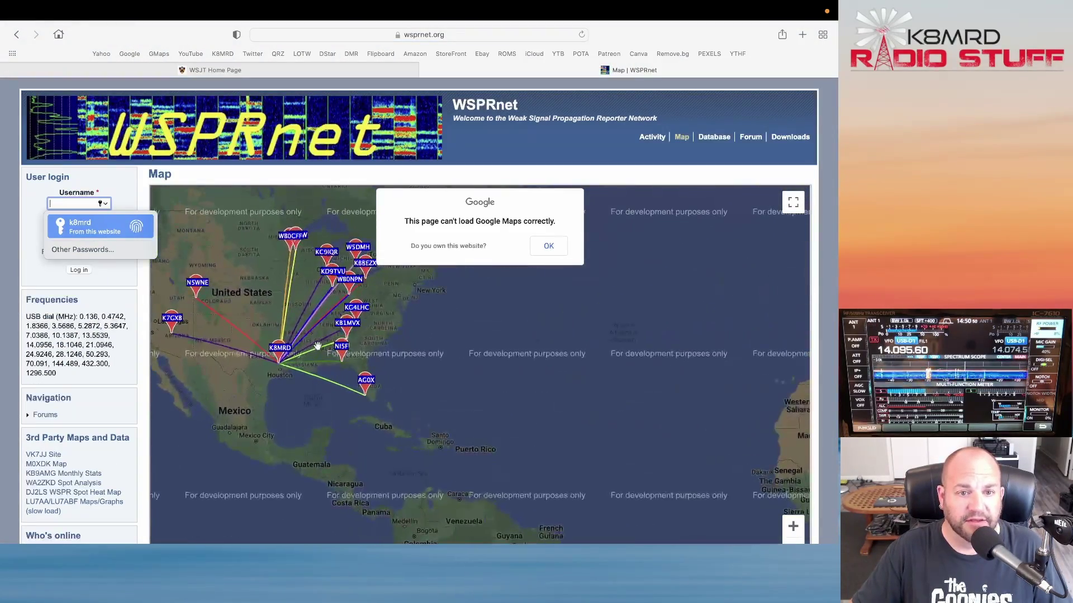
drag(305, 364, 514, 276)
click(549, 246)
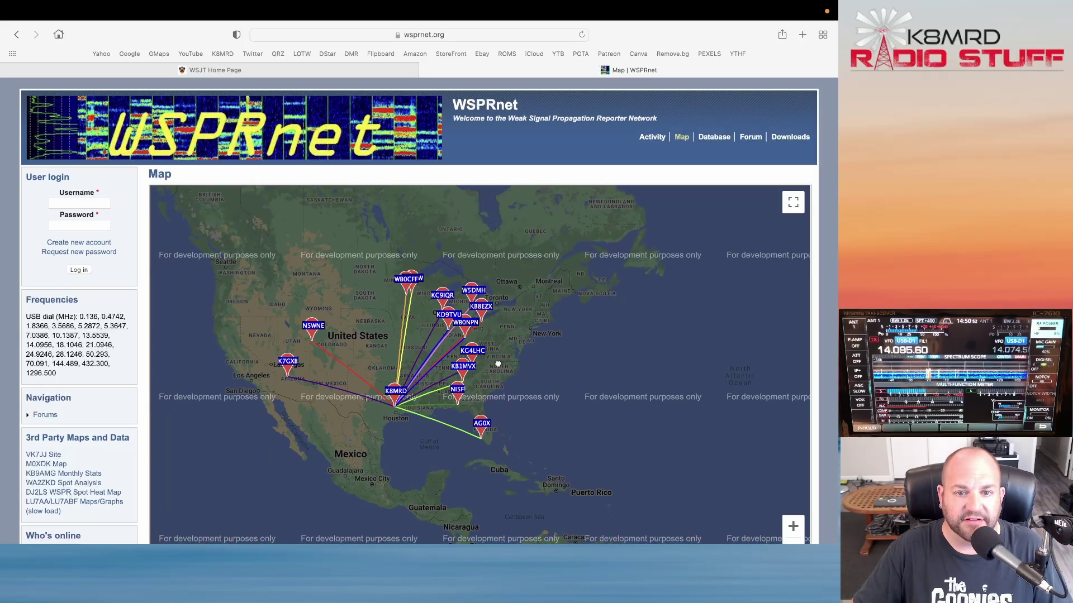
scroll(453, 369, up, 3)
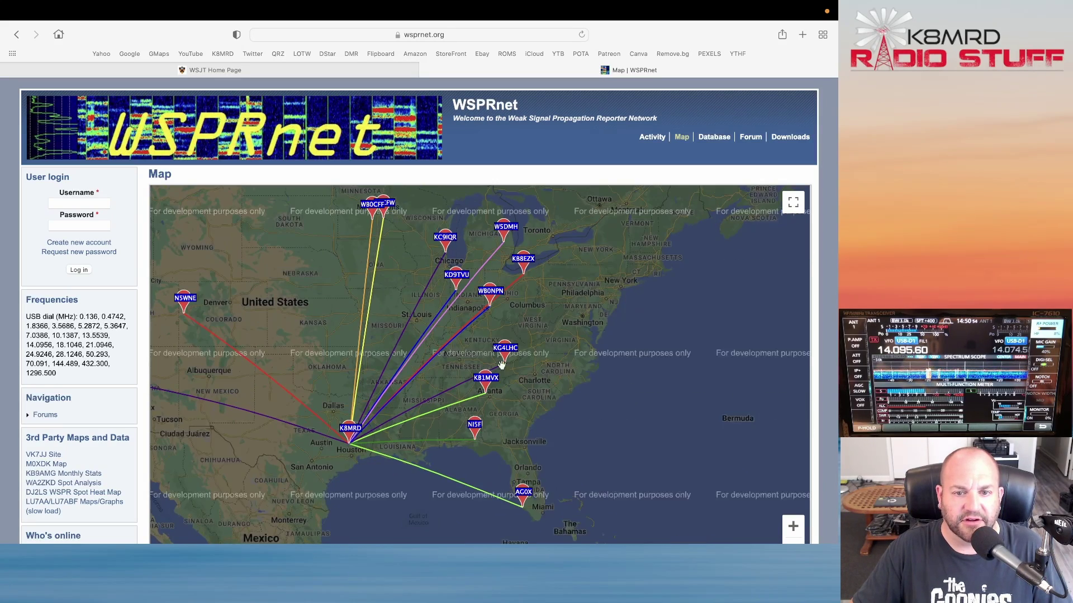
Choose a time period longer than 10 minutes for the spot map and update it
scroll(548, 376, down, 10)
scroll(549, 390, down, 5)
scroll(201, 287, up, 2)
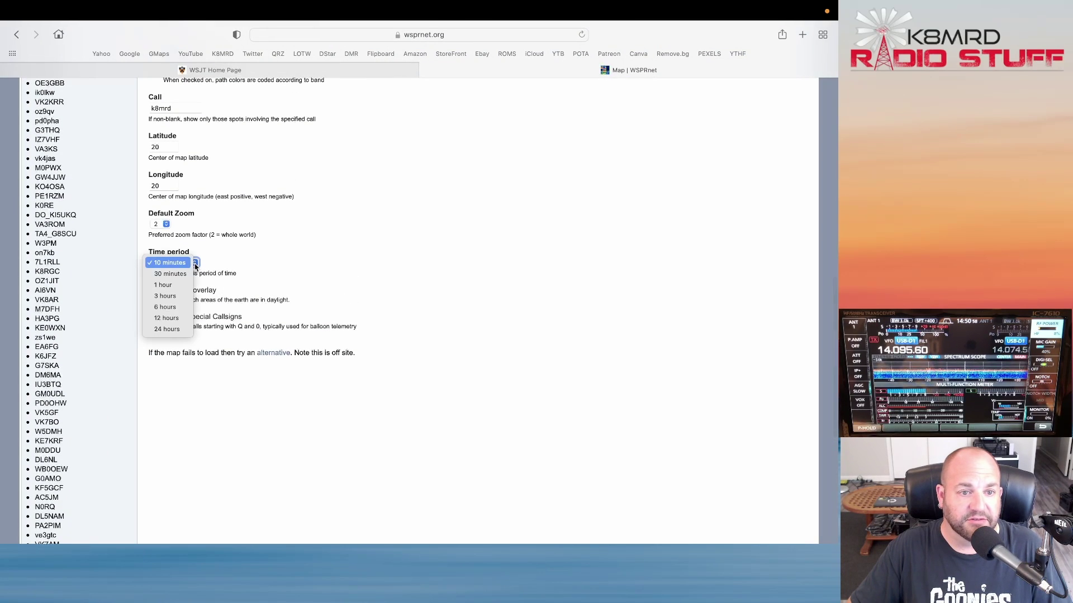
click(176, 301)
scroll(347, 269, up, 10)
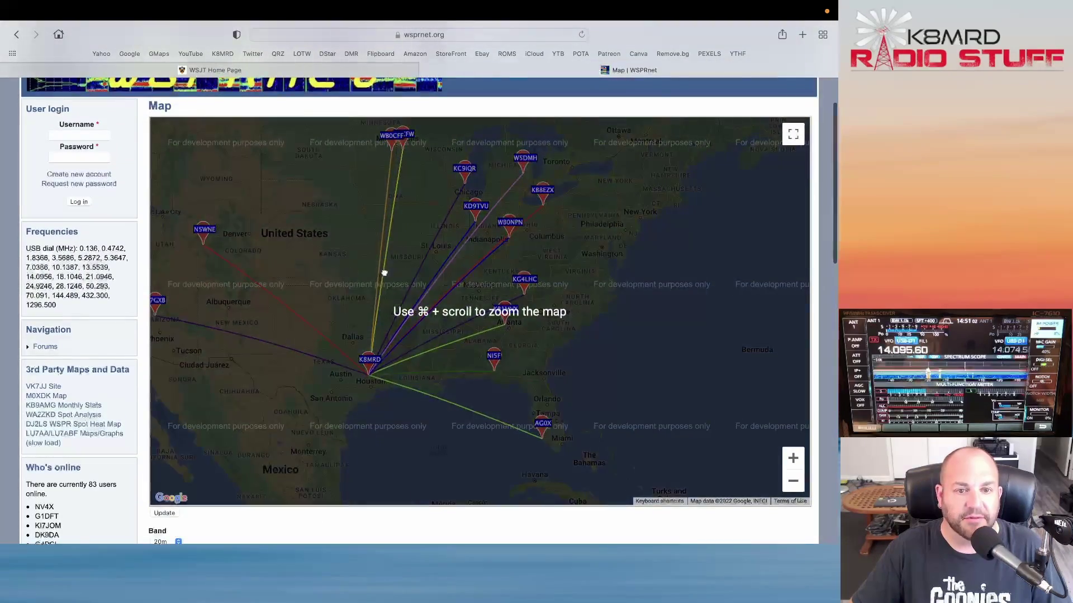
drag(154, 377, 241, 375)
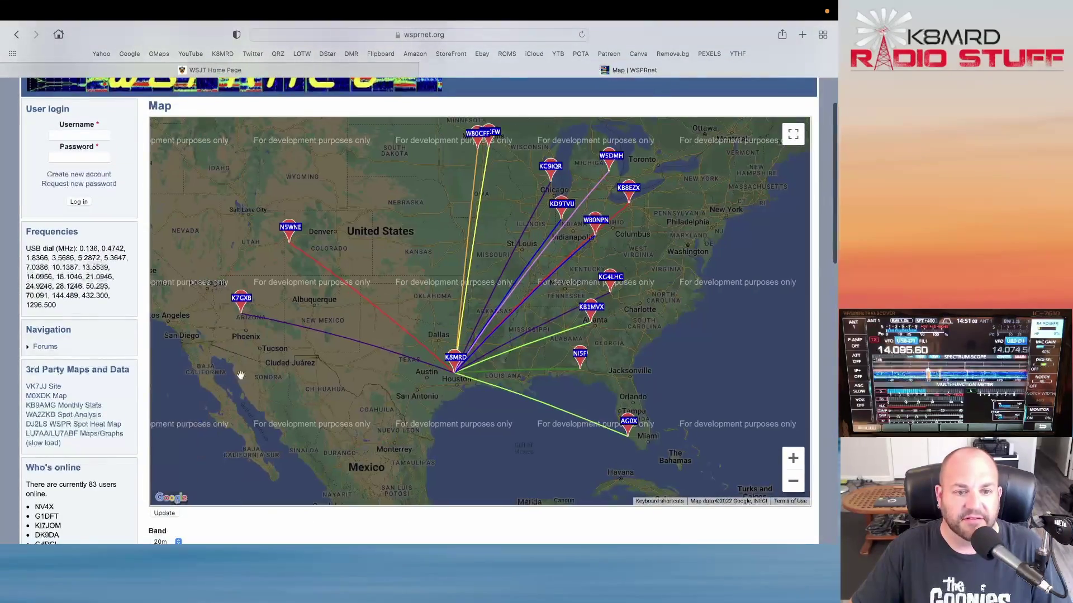
click(166, 513)
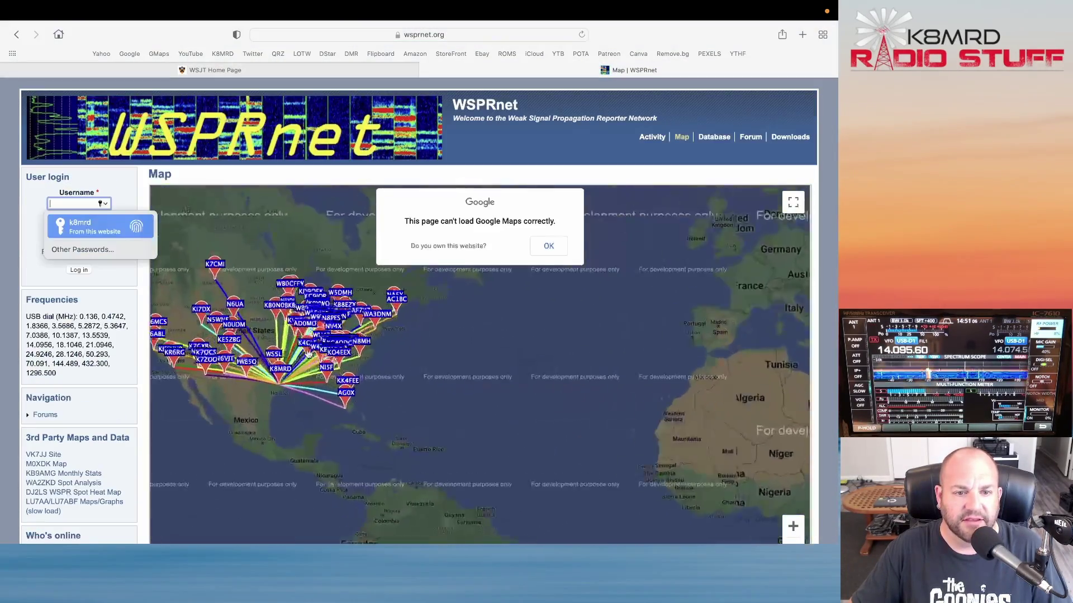
Dismiss the Google Maps dialog and look over the longer period's spots across the United States
scroll(307, 354, up, 5)
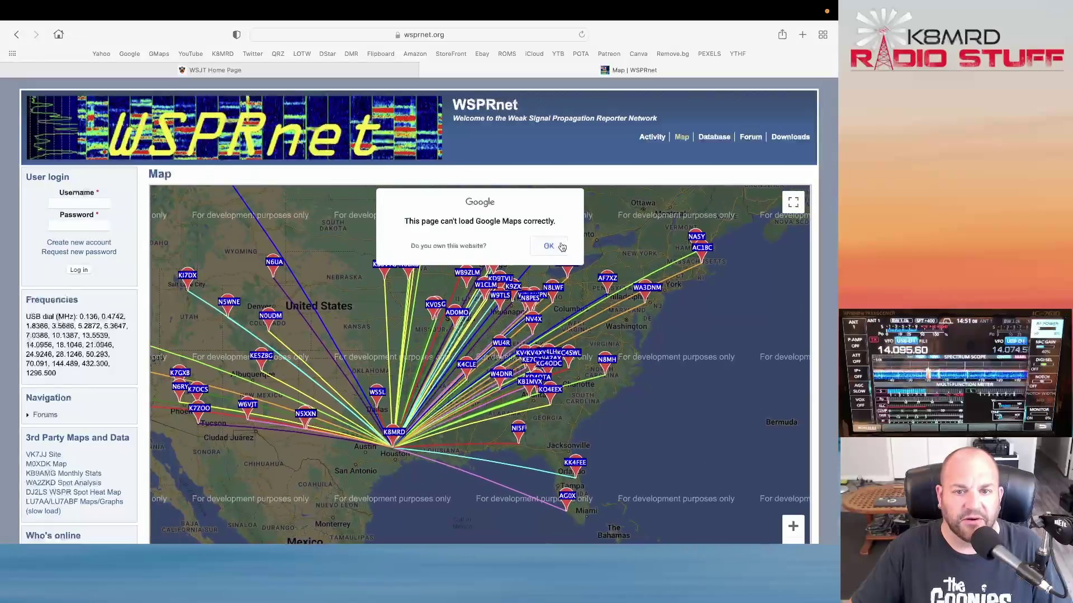
click(548, 246)
drag(506, 345, 708, 467)
scroll(538, 360, down, 3)
drag(593, 420, 521, 344)
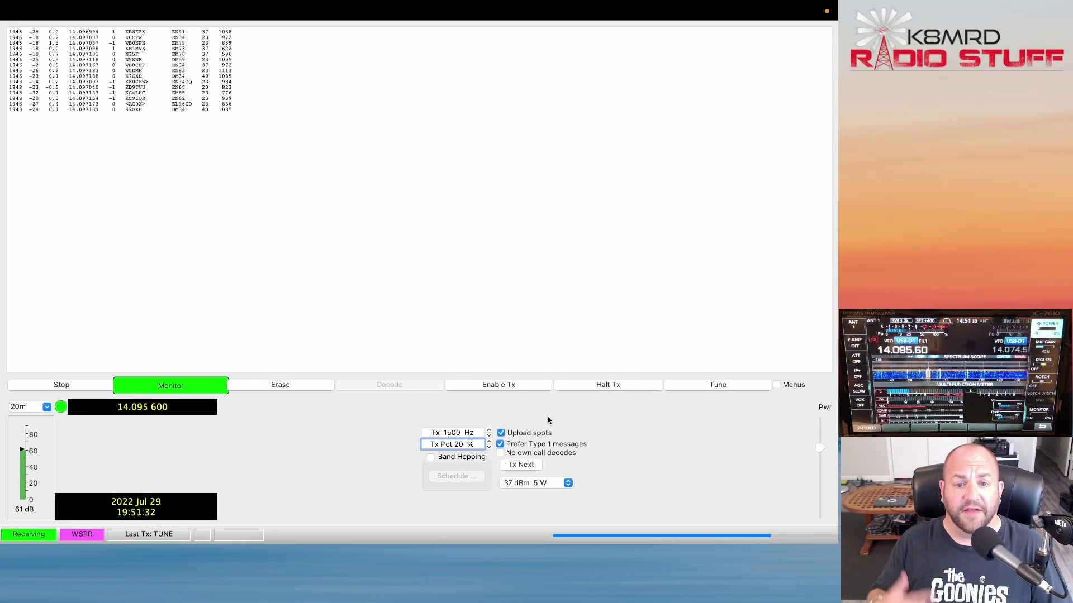
In WSJT-X, turn off Upload spots and set the transmit percentage (Tx Pct) to 100 %
click(501, 434)
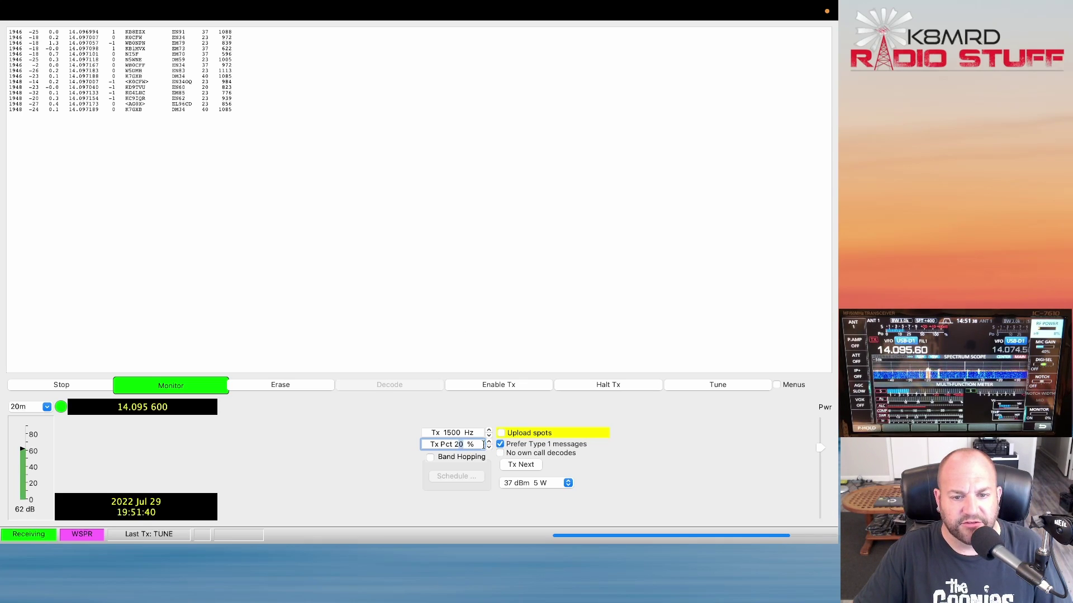
key(BackSpace)
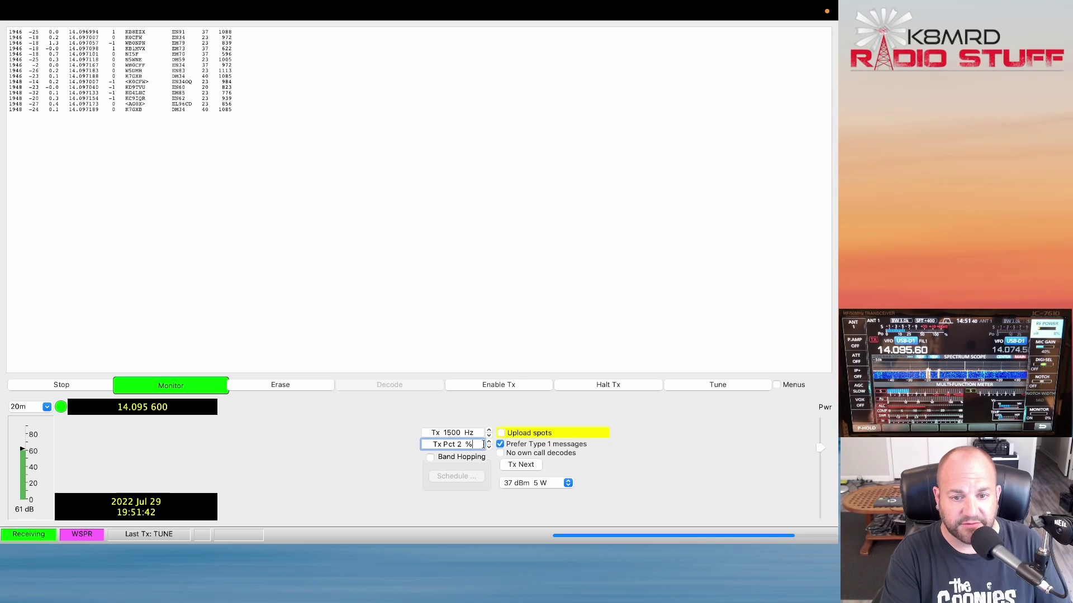
key(BackSpace)
text(100)
key(Return)
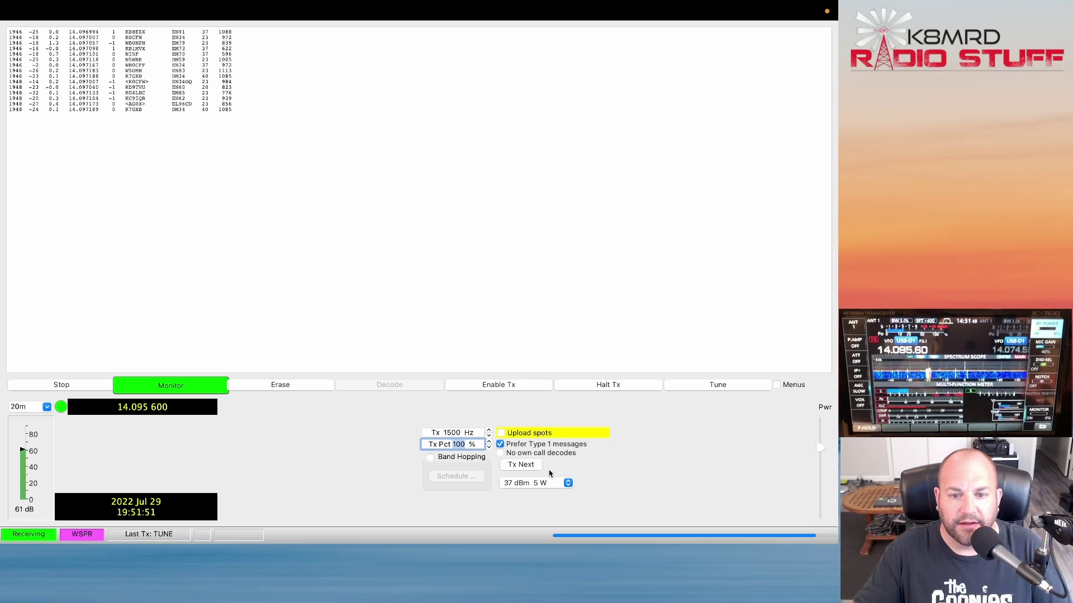
Have WSPR transmit in the next period and halt transmitting once several transmissions have been sent
click(517, 468)
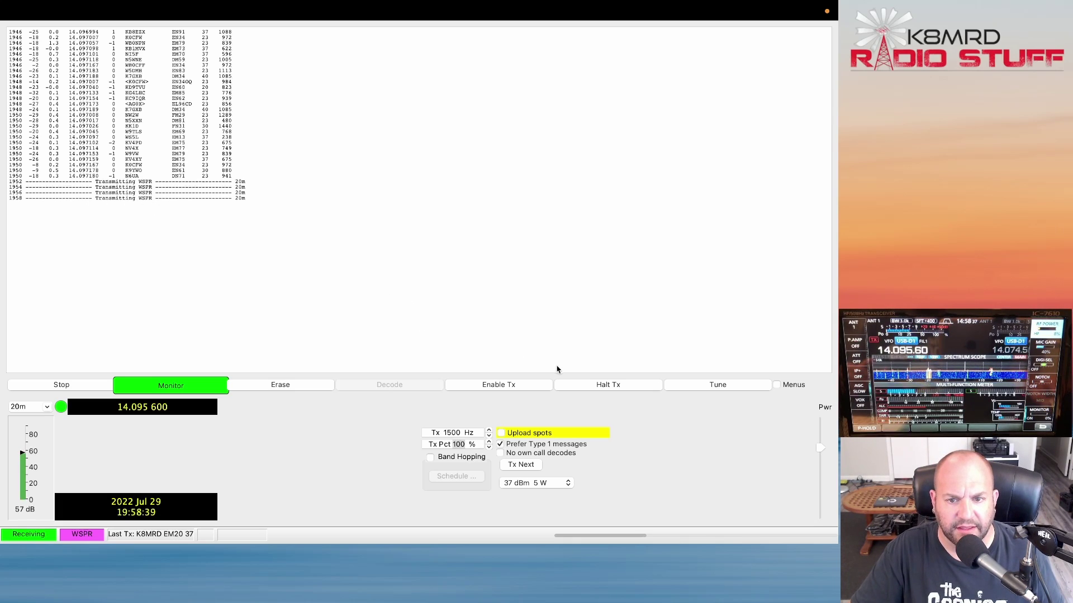
click(606, 385)
click(536, 387)
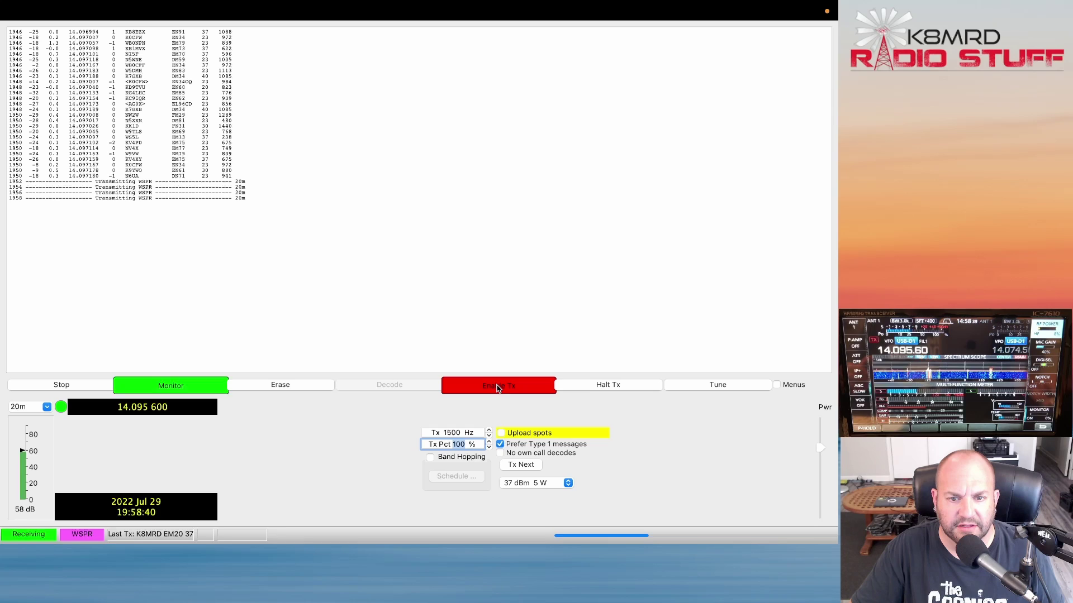
click(610, 386)
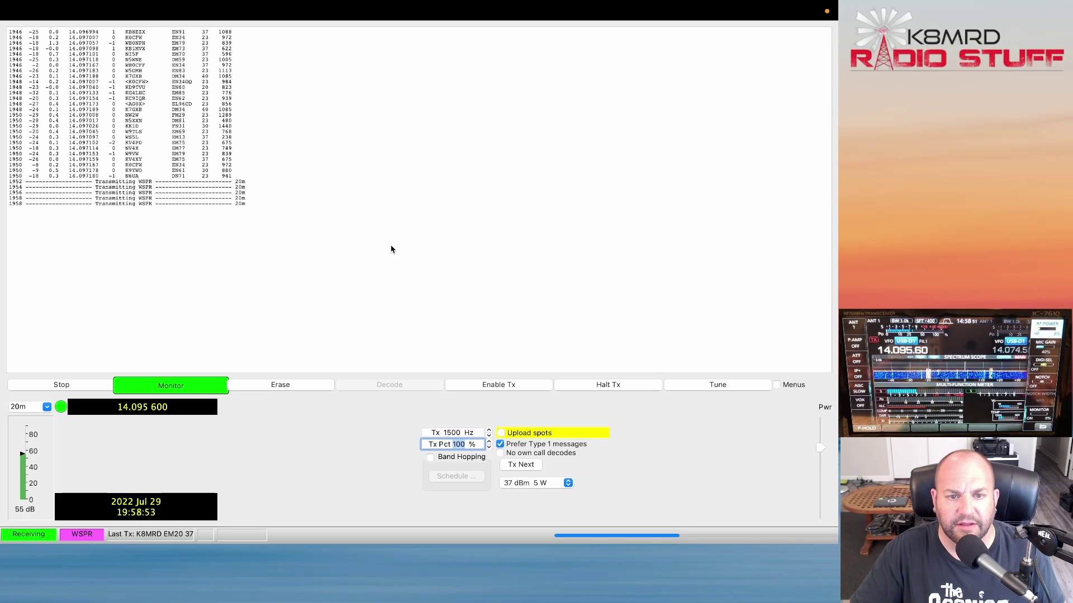
Switch to the WSPRnet map in Safari, update the 20m spots for the 10-minute period, and dismiss the Google Maps dialog
key(ctrl+Right)
scroll(239, 144, up, 2)
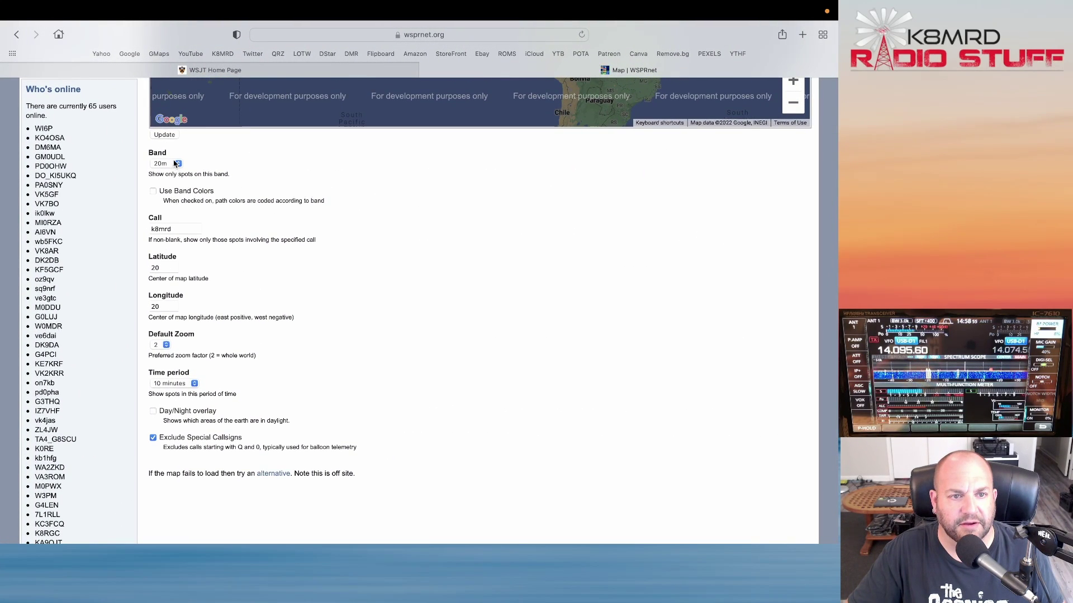
click(171, 138)
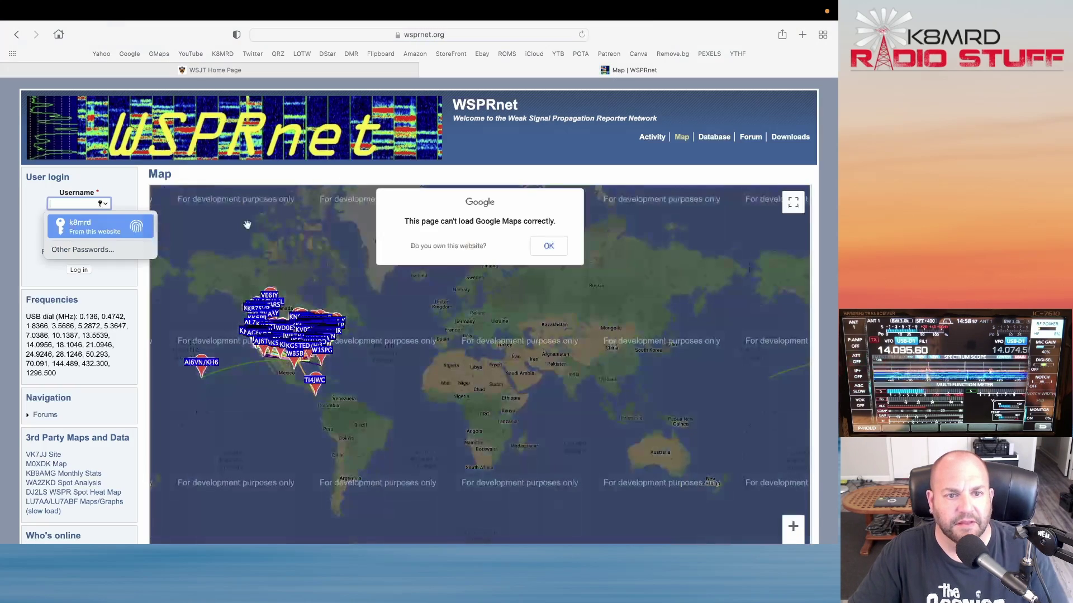
click(536, 249)
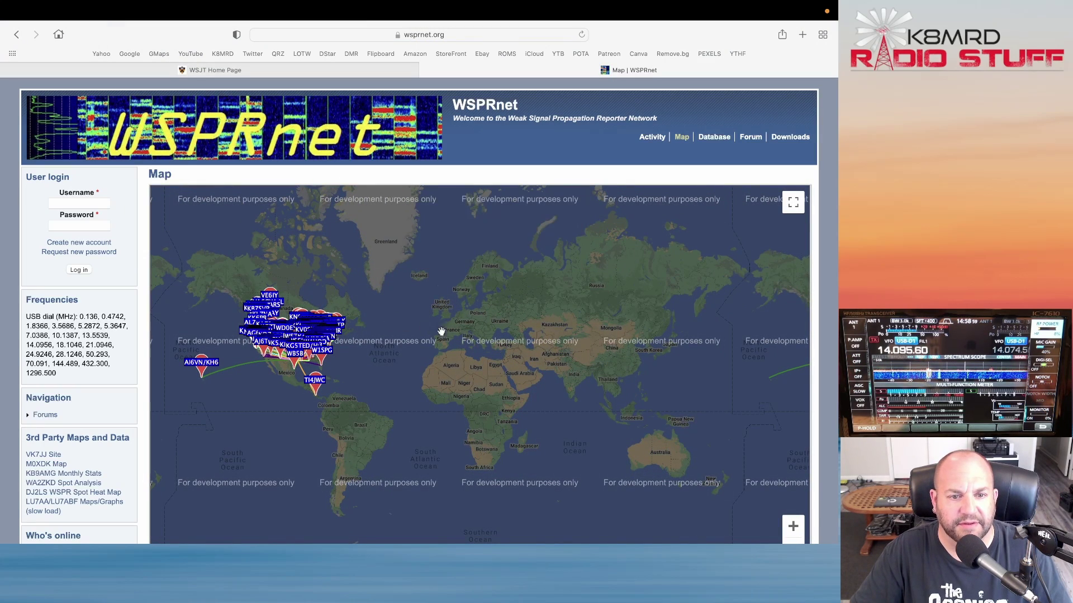
Examine which stations across the United States, Canada, Hawaii and Costa Rica reported the transmissions on the map
drag(362, 357, 419, 362)
scroll(353, 360, up, 5)
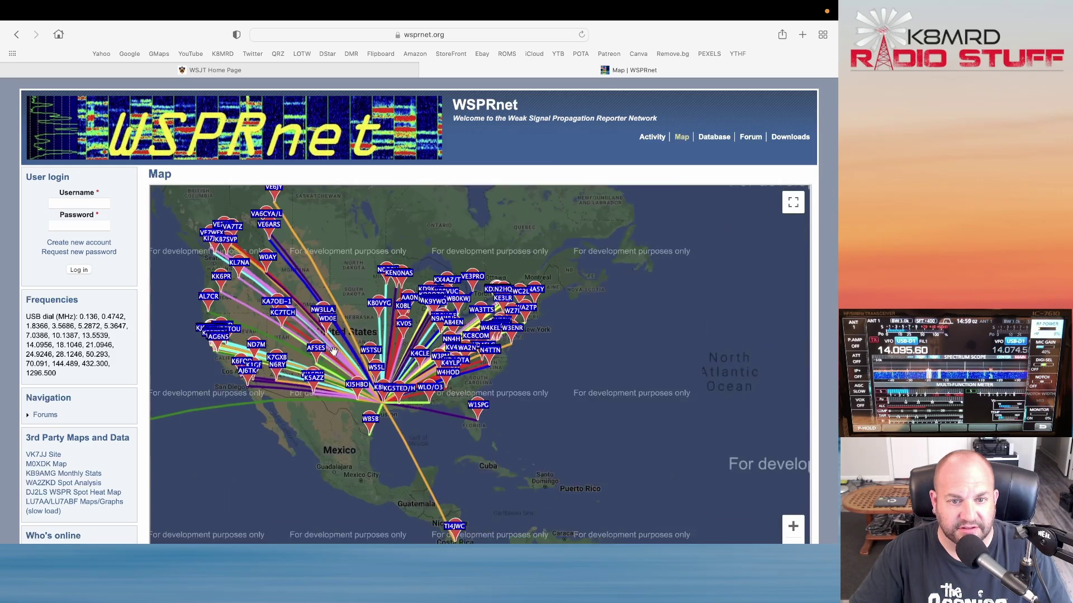
drag(384, 352, 482, 367)
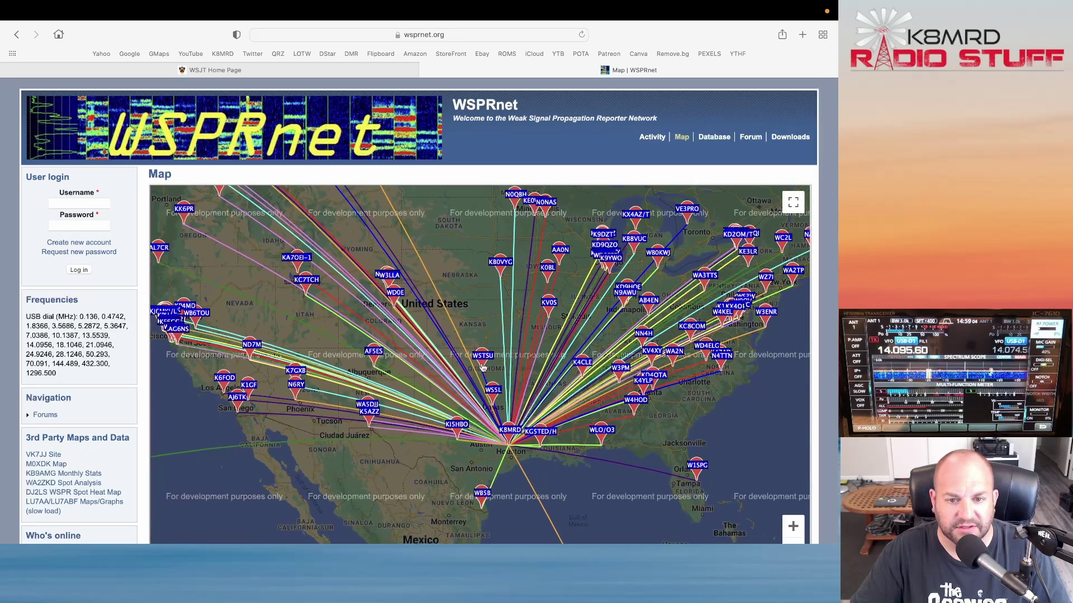
scroll(482, 368, down, 2)
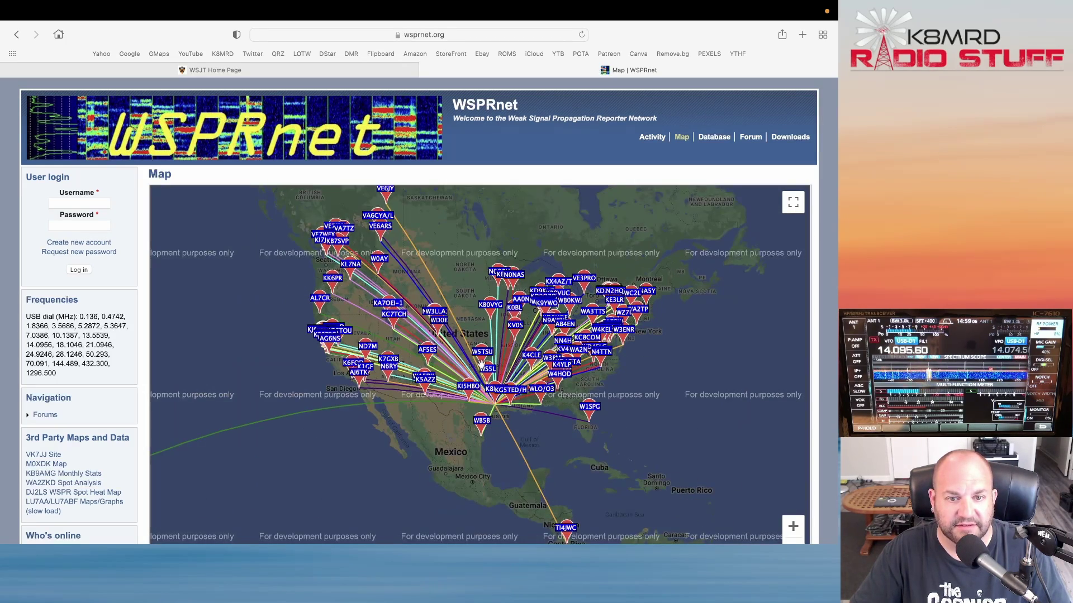
scroll(480, 363, down, 1)
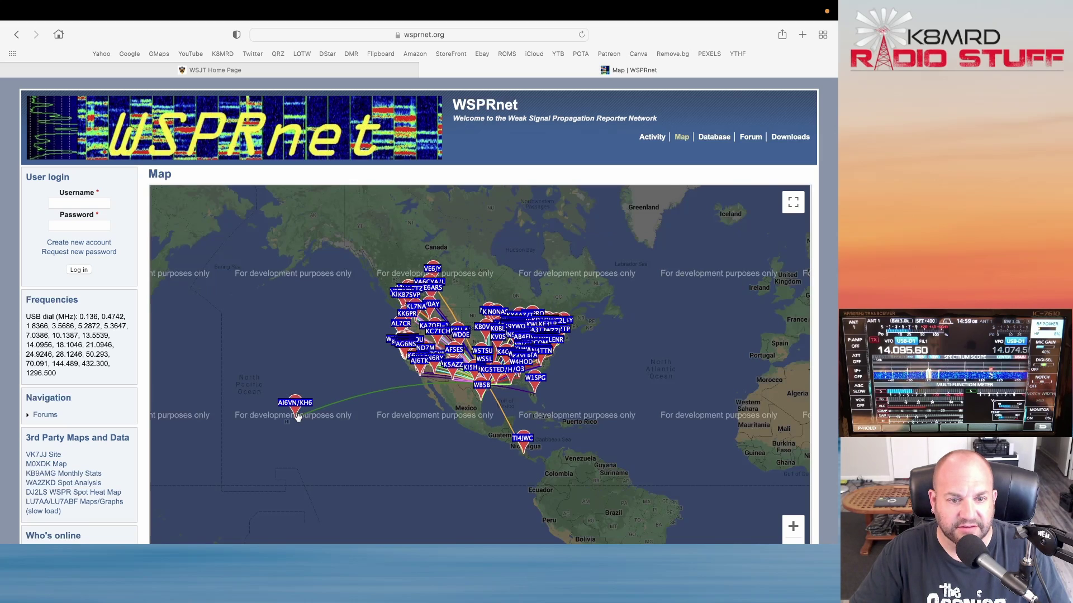
scroll(297, 418, up, 3)
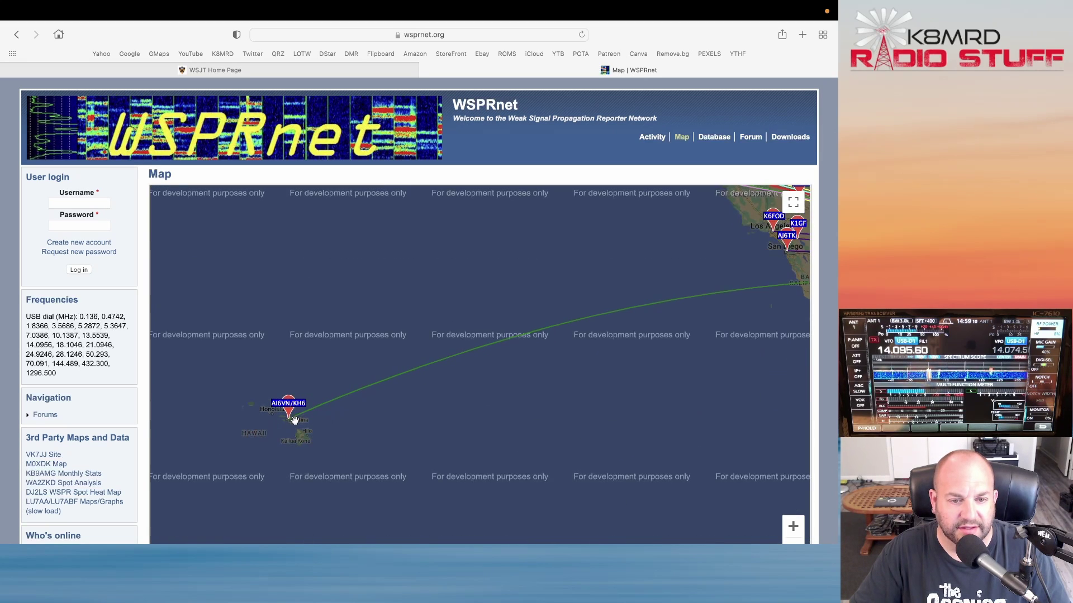
scroll(293, 419, up, 2)
scroll(290, 413, down, 5)
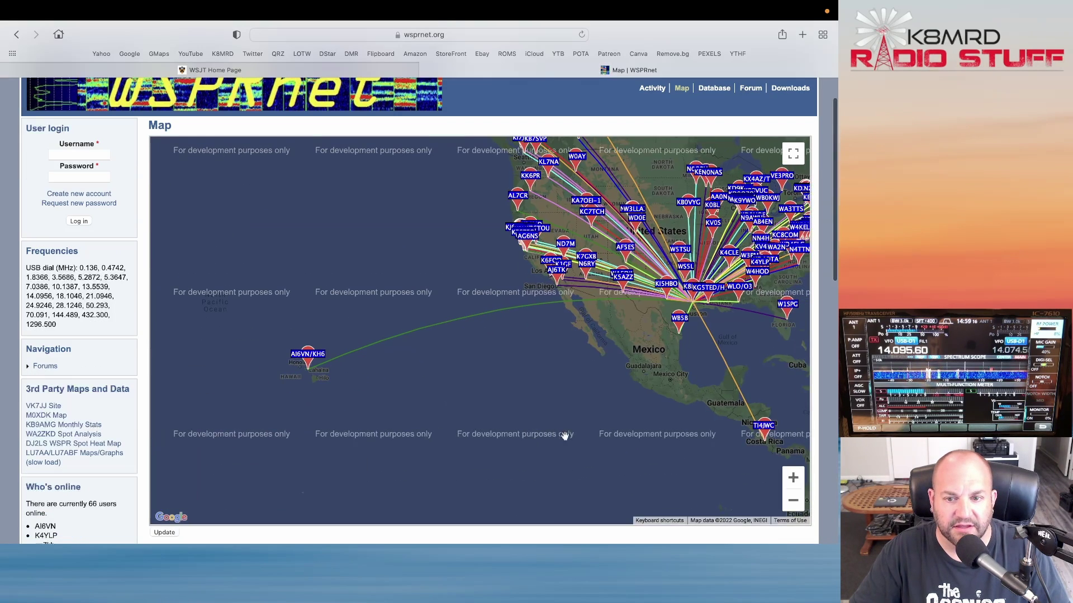
drag(763, 453, 529, 472)
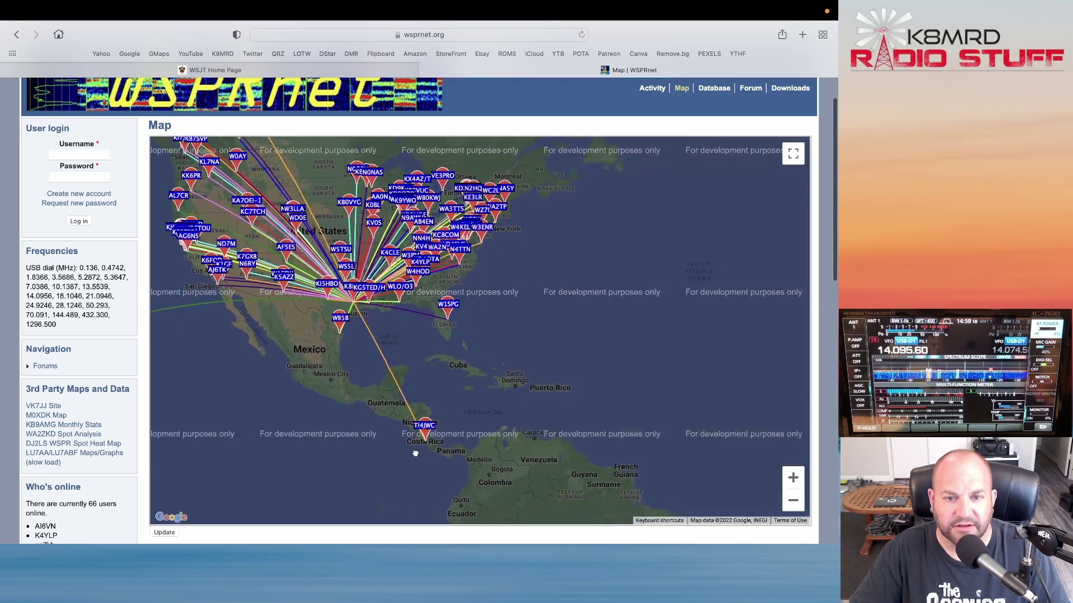
drag(548, 369, 559, 383)
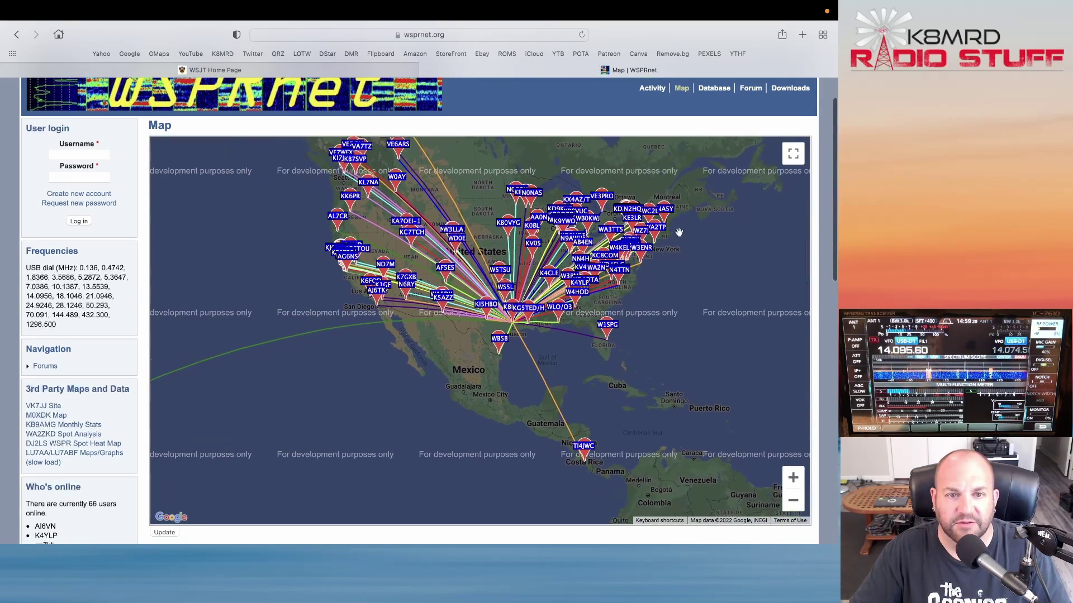
drag(369, 162, 430, 268)
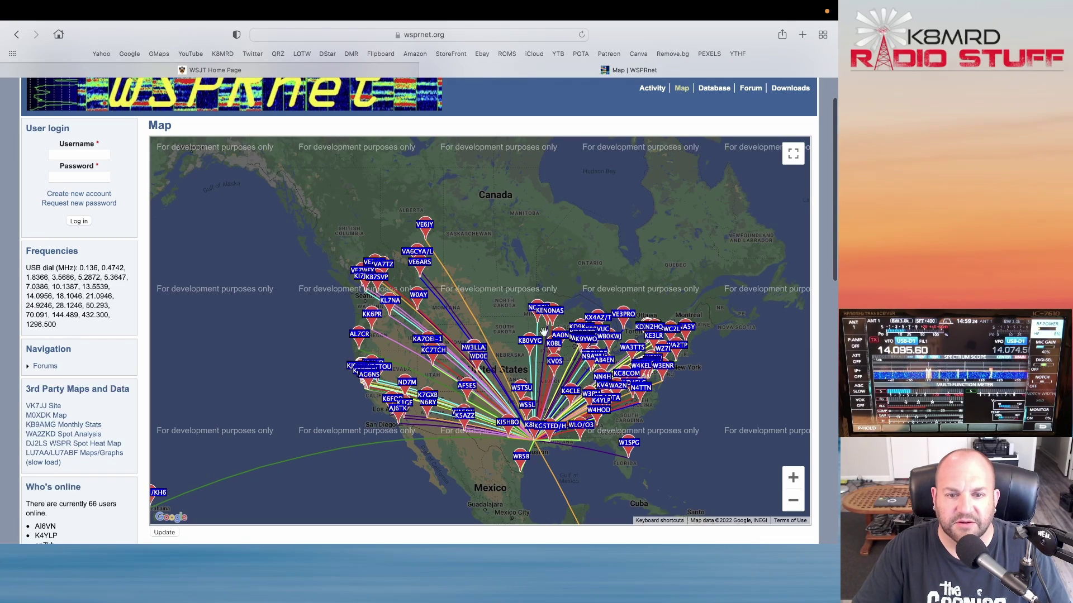
Examine the reporting stations across the central United States on the spot map, near the transmitting station in Texas
drag(482, 400, 473, 386)
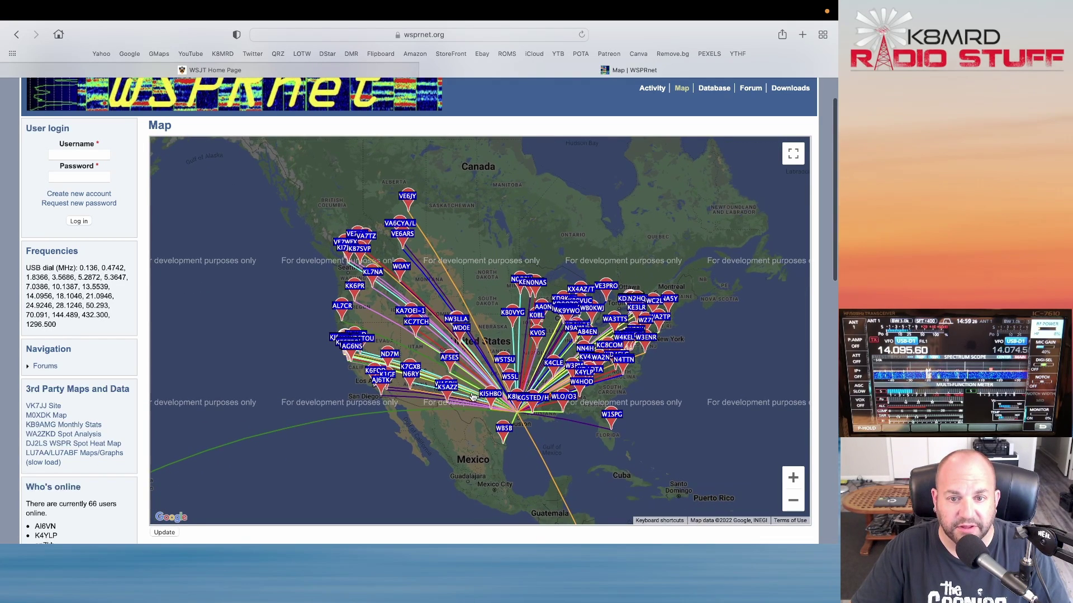
scroll(472, 398, down, 3)
scroll(491, 393, up, 5)
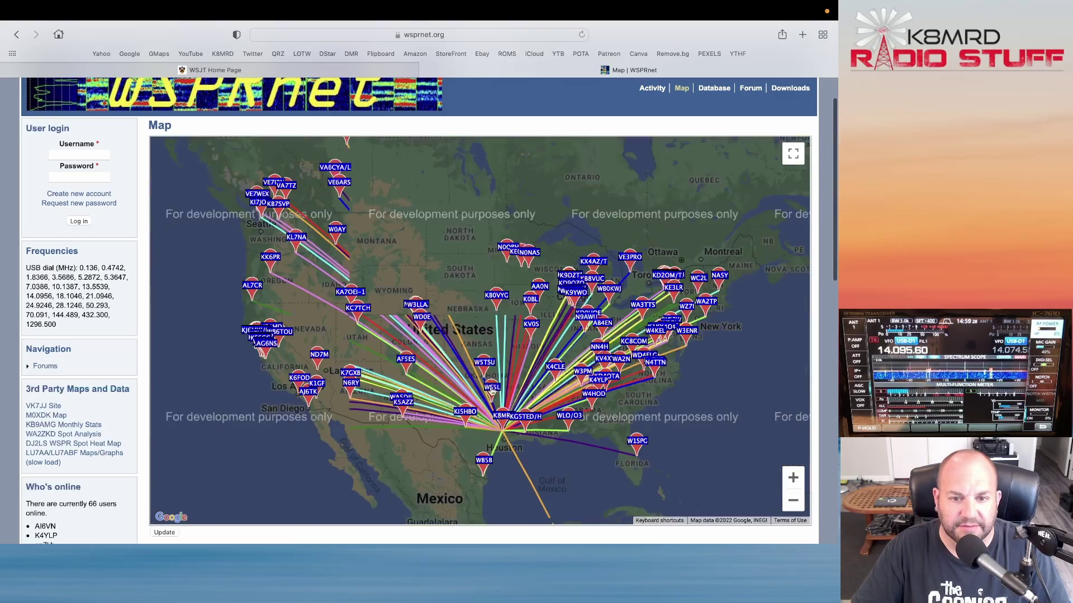
scroll(492, 393, up, 2)
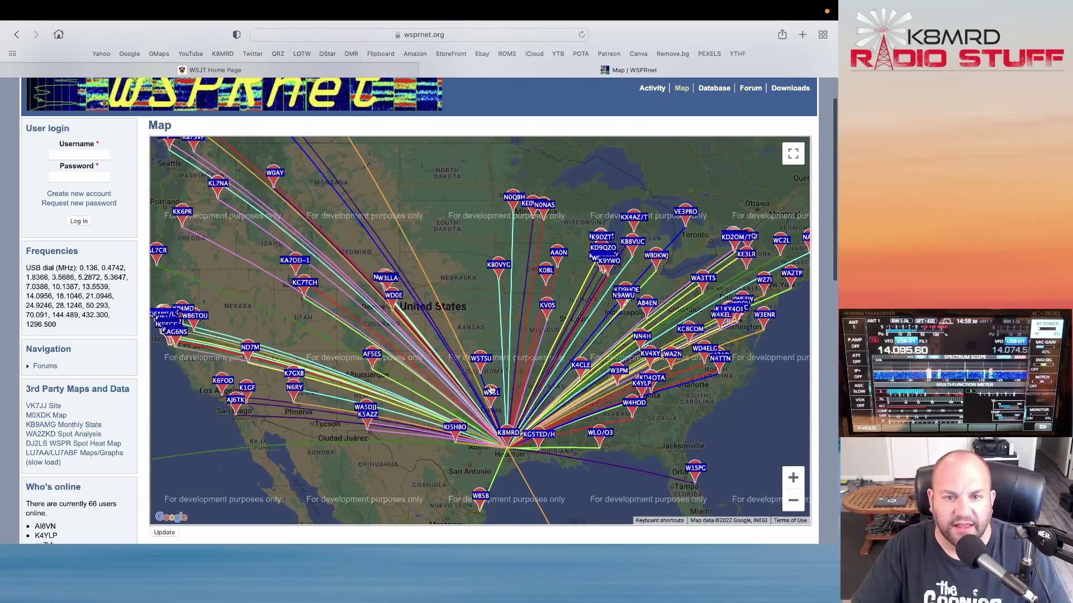
scroll(490, 391, up, 3)
scroll(494, 391, down, 3)
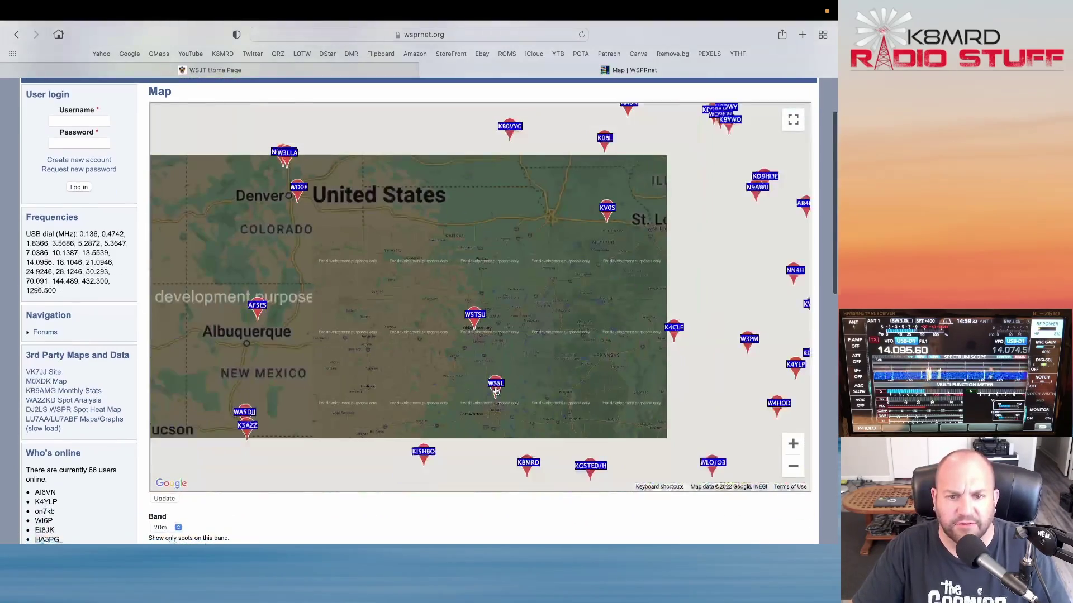
scroll(496, 391, down, 2)
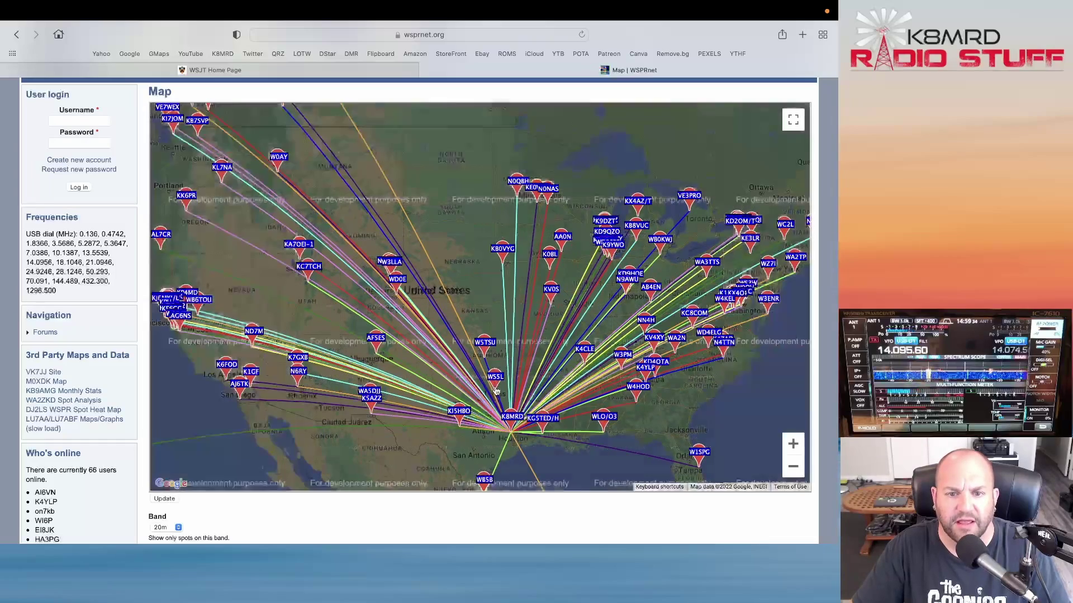
scroll(523, 306, down, 2)
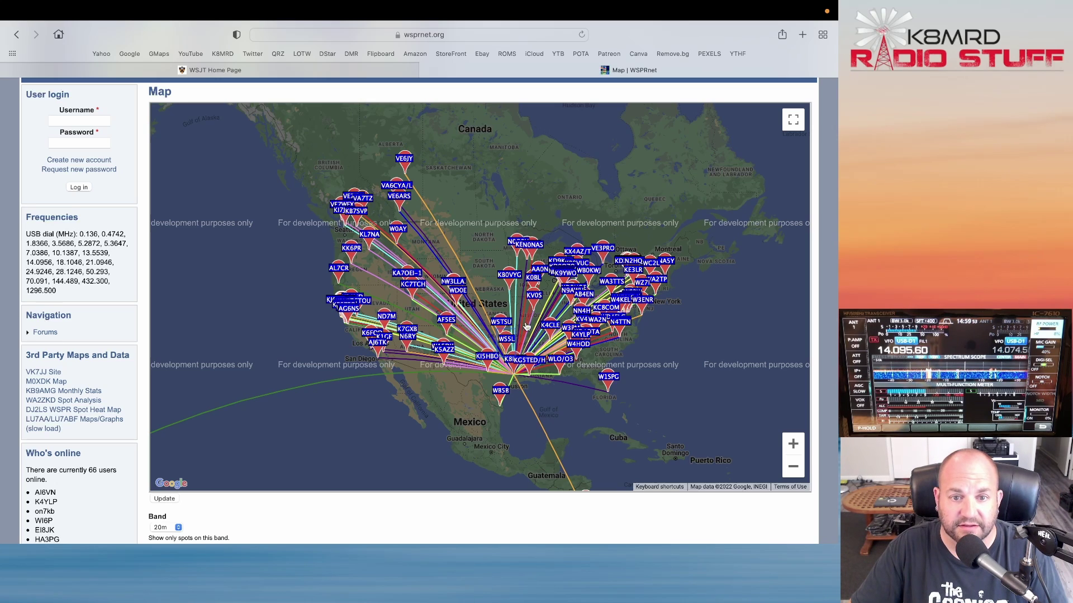
Survey the map's wider coverage from the Atlantic side to Hawaii and Costa Rica for stations that reported the transmissions
drag(362, 321, 151, 304)
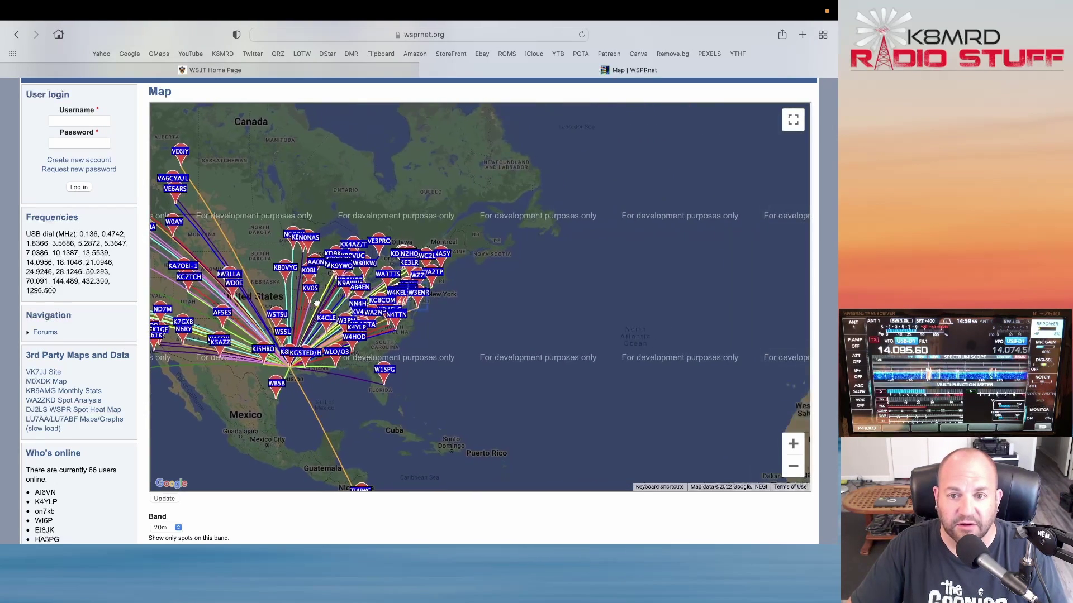
drag(328, 293, 528, 290)
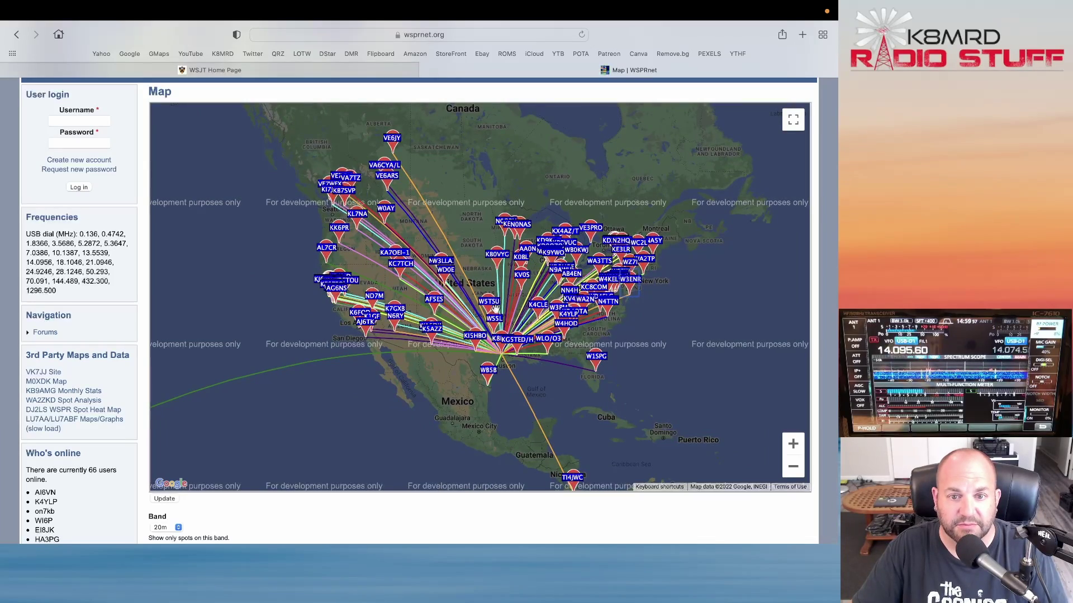
scroll(495, 309, down, 2)
drag(501, 314, 471, 320)
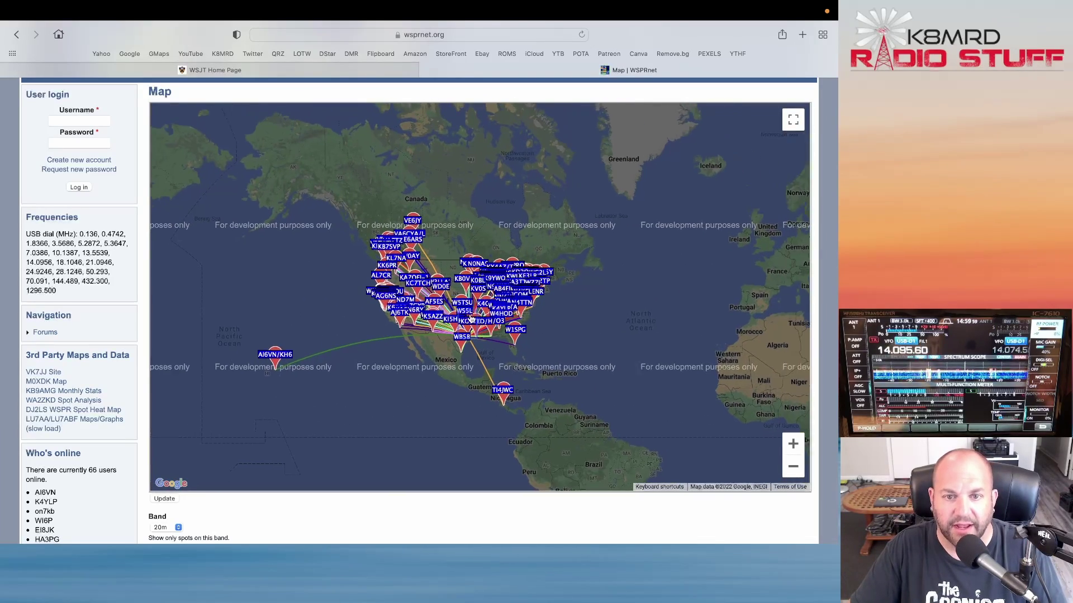
scroll(471, 319, up, 1)
scroll(511, 315, up, 1)
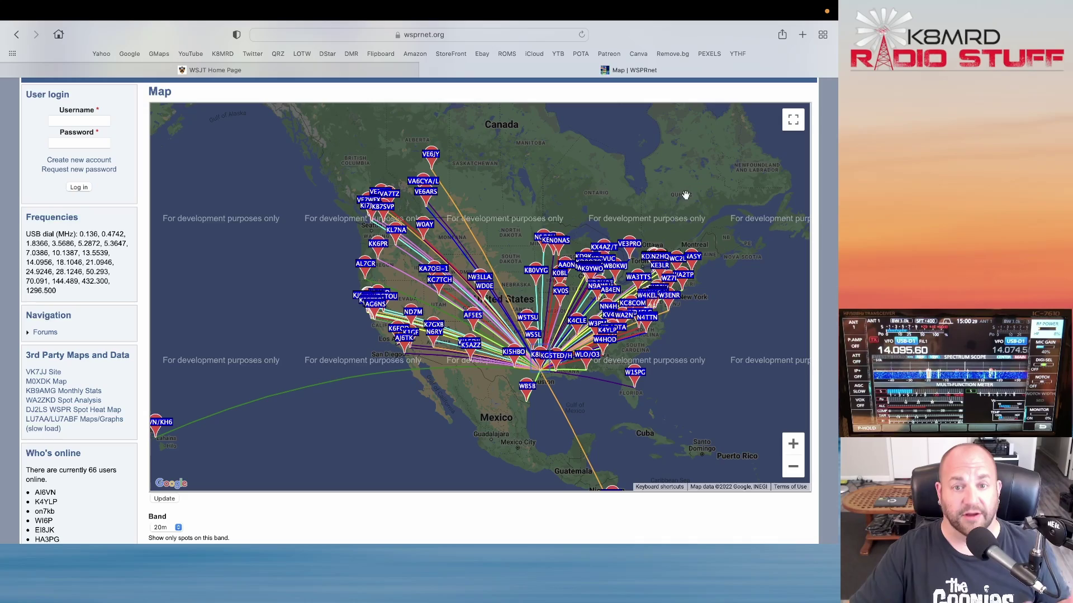
Query the WSPRnet spot database for the call k8mrd over the last 24 hours and dismiss the login autofill suggestion
scroll(585, 237, up, 3)
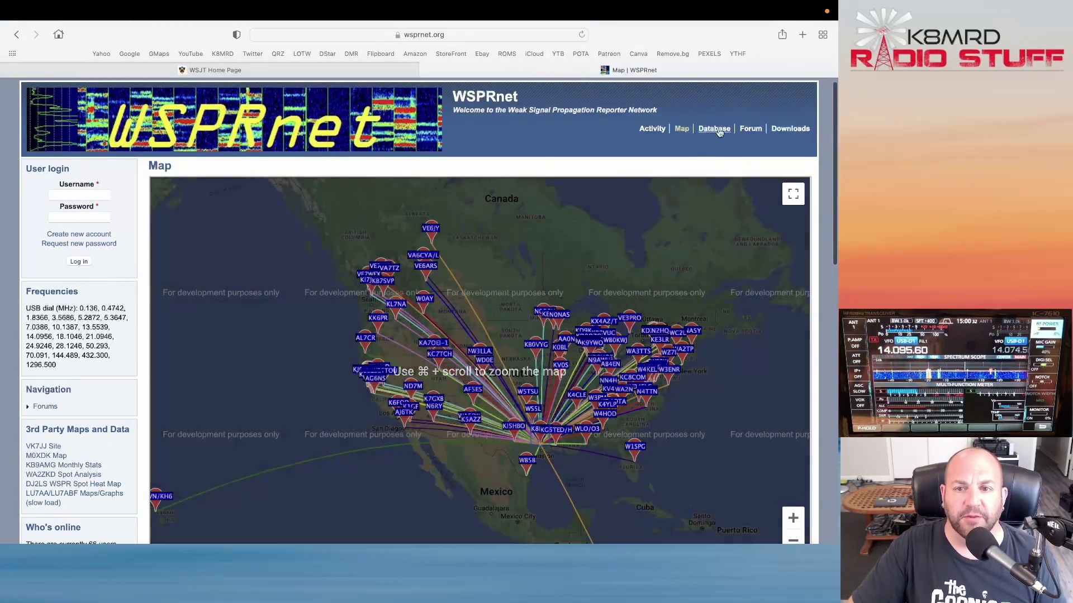
click(716, 128)
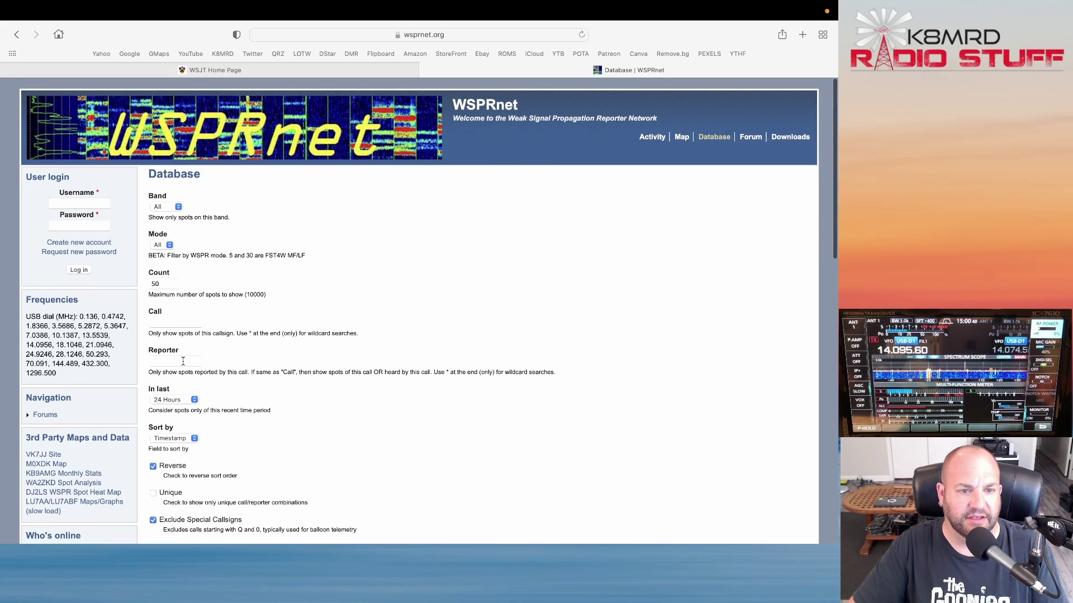
click(189, 321)
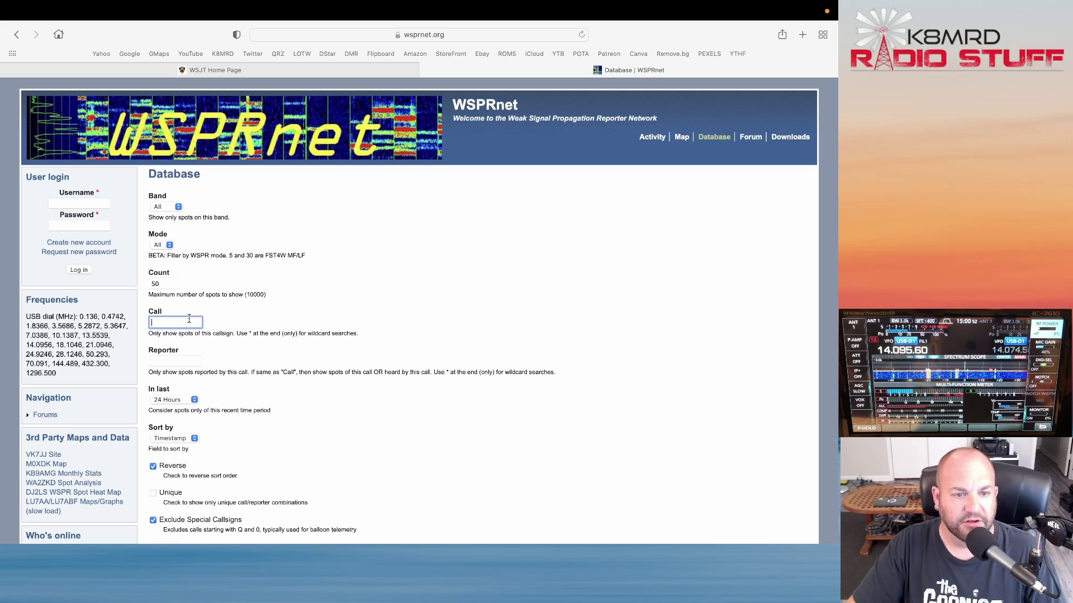
click(179, 362)
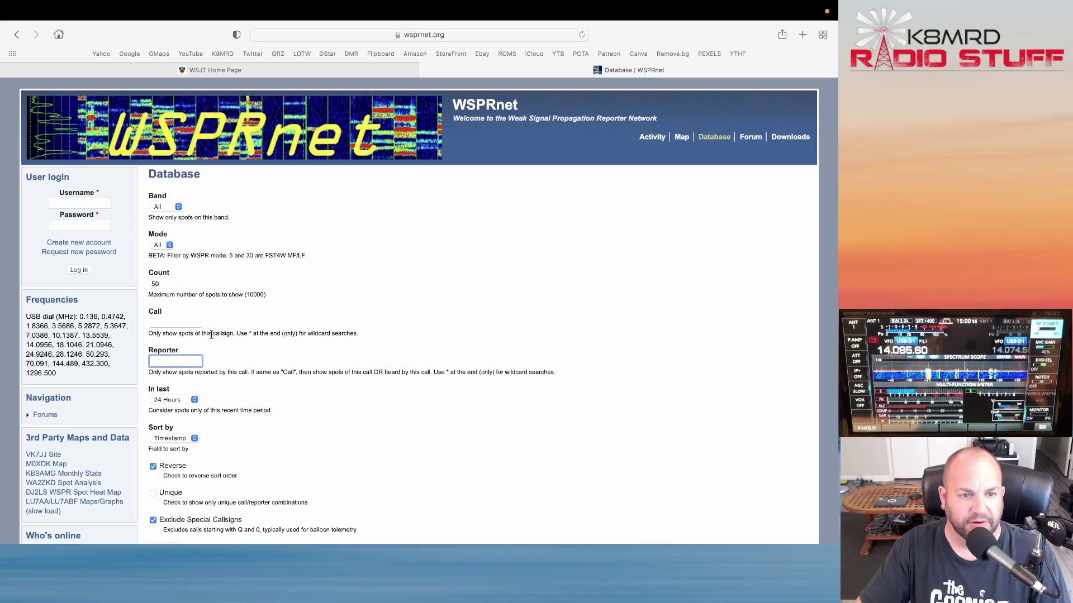
click(182, 320)
text(k8mrd)
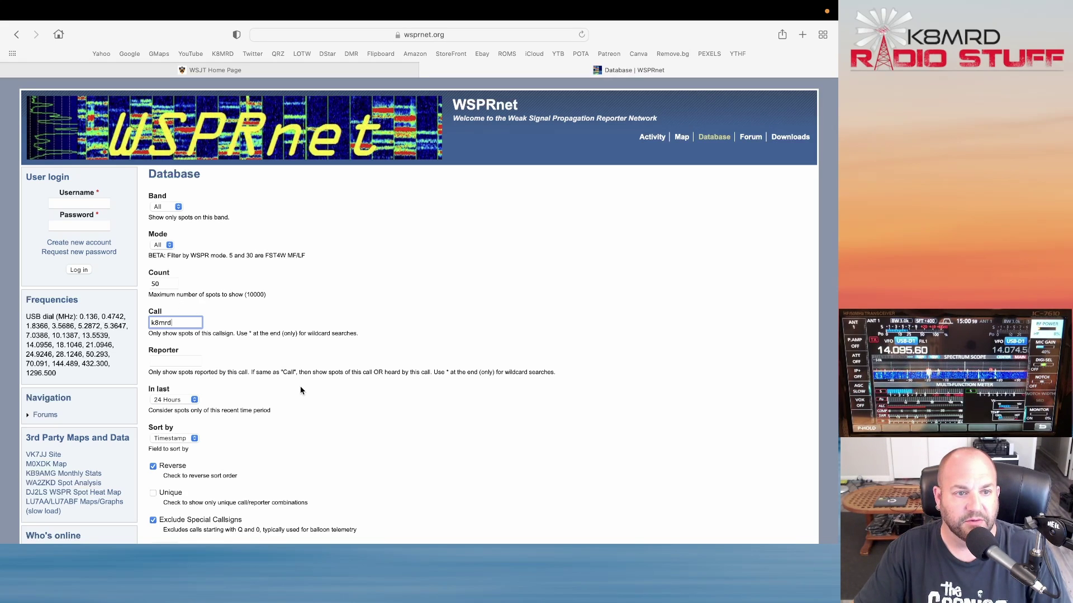
scroll(300, 387, down, 5)
scroll(300, 391, up, 4)
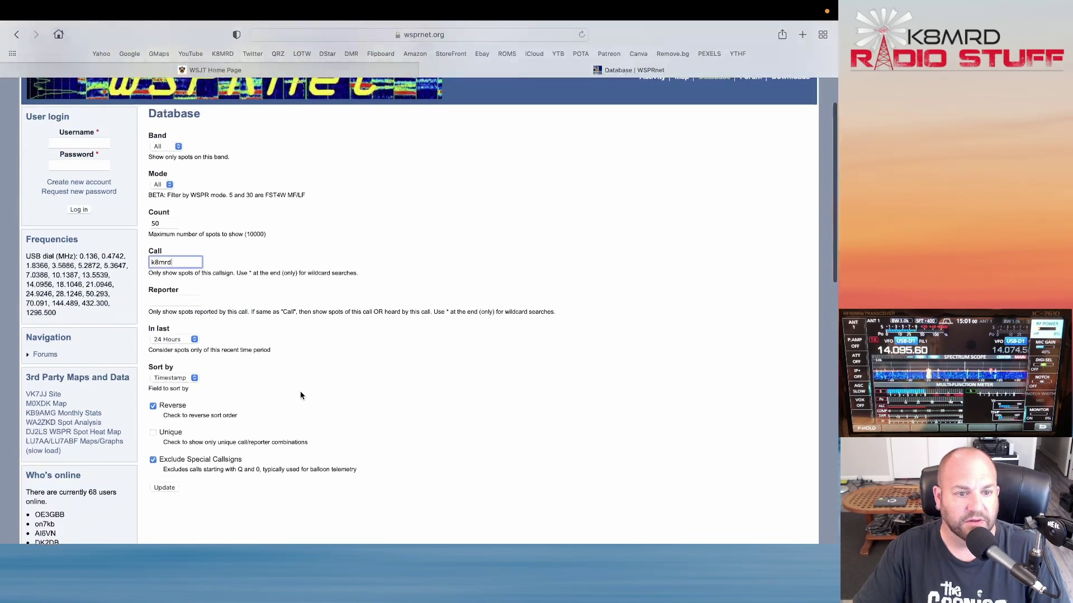
click(165, 488)
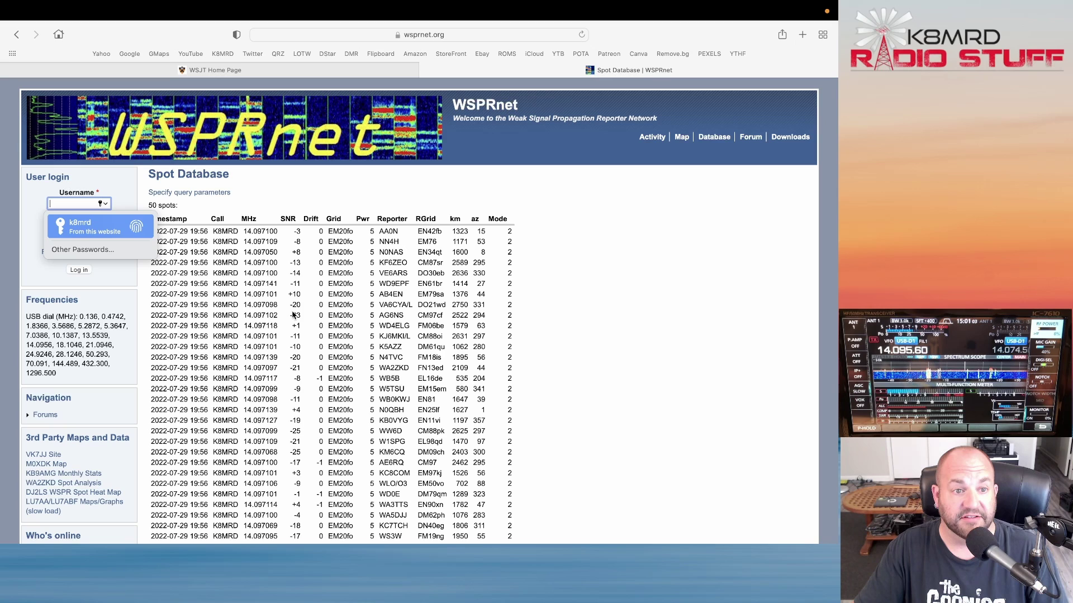
click(636, 326)
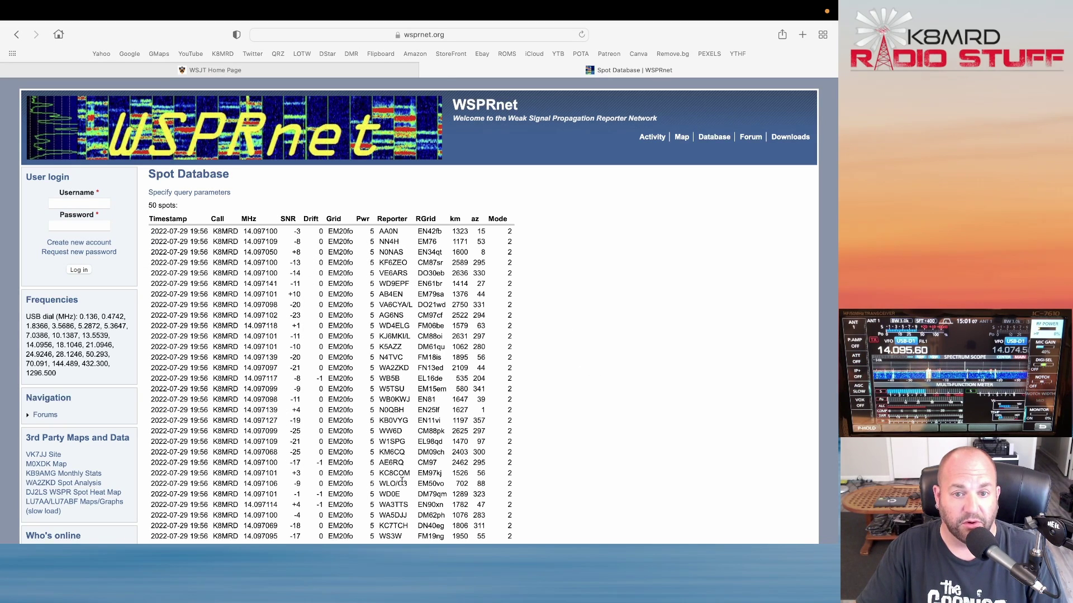
Review the list of database spots, including signal report, reporter, grid and distance
scroll(523, 403, down, 5)
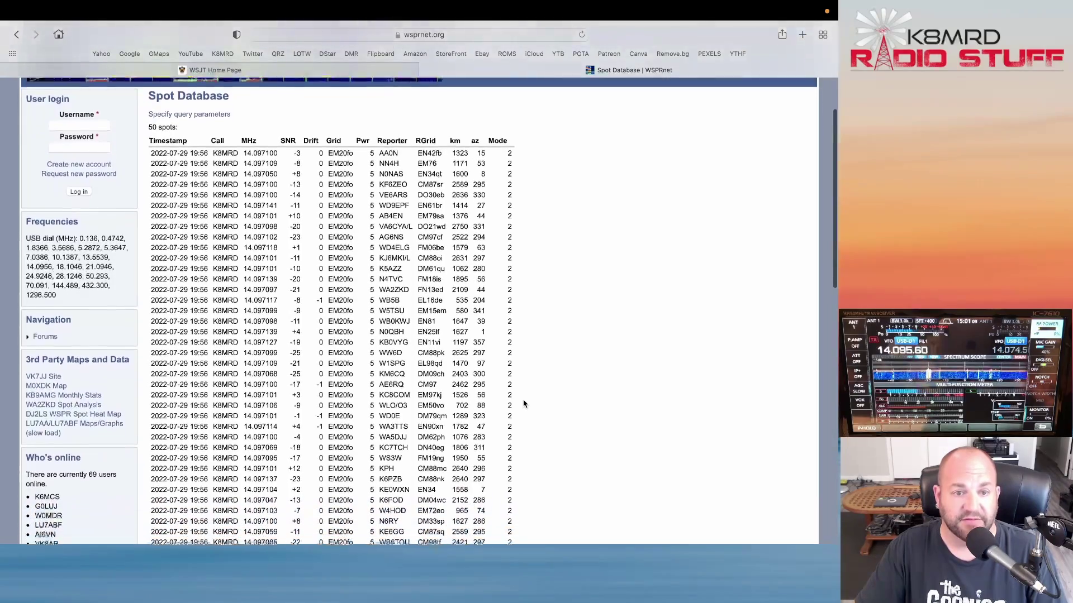
scroll(523, 402, up, 2)
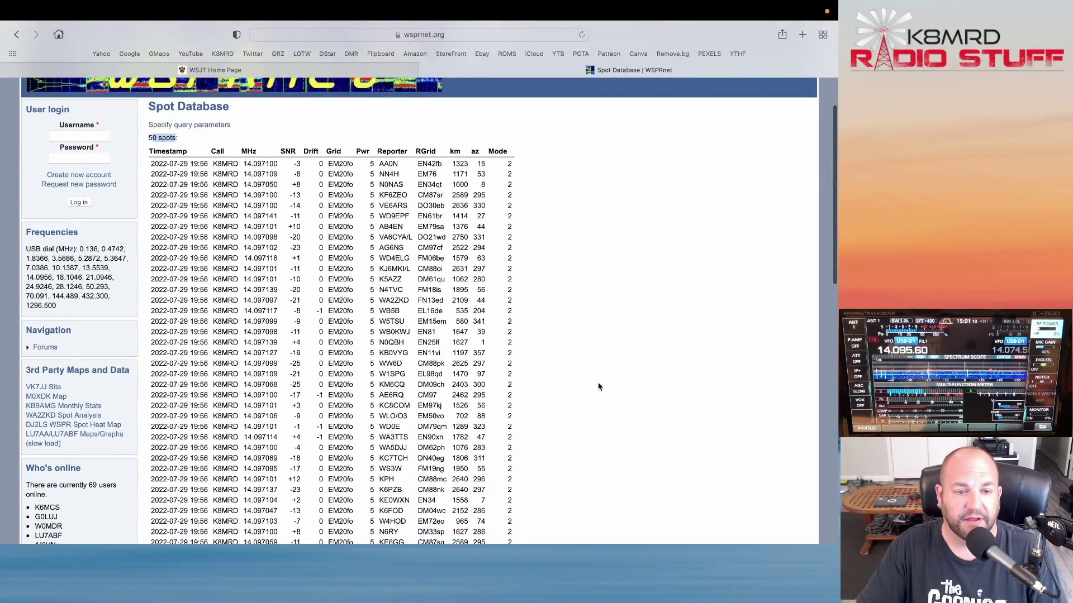
scroll(598, 384, down, 10)
scroll(599, 384, up, 12)
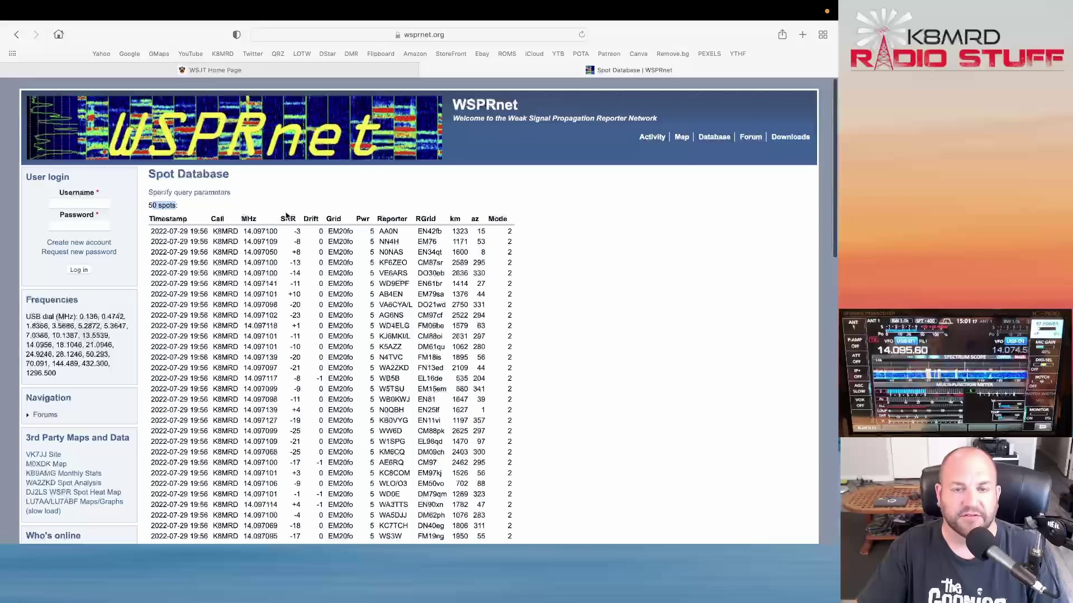
Return to the WSPRnet map, dismiss the Google Maps dialog, and bring North America and Hawaii into view
click(681, 140)
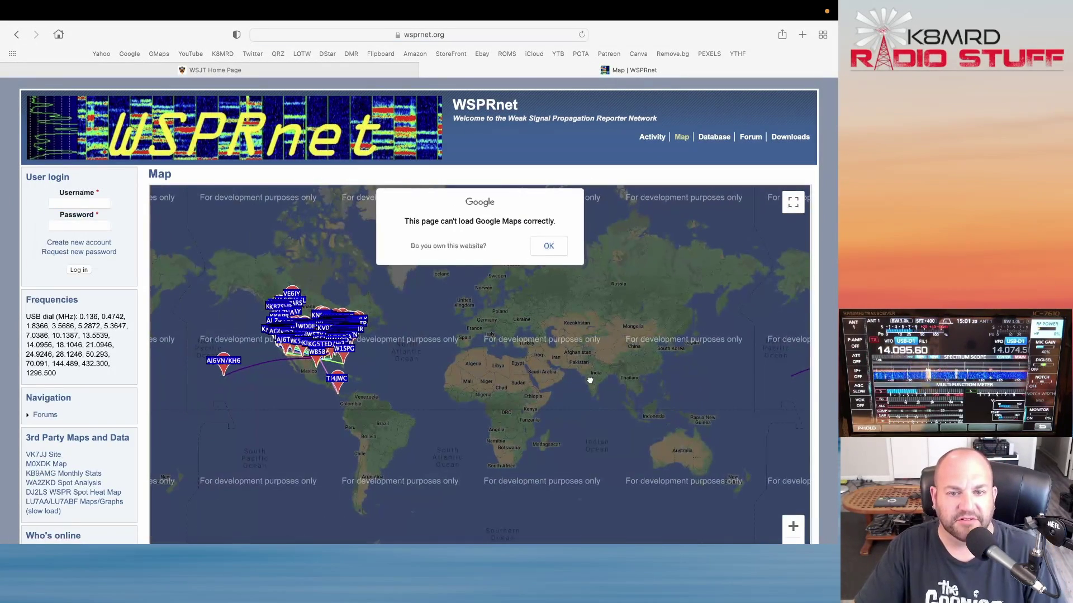
scroll(468, 356, up, 3)
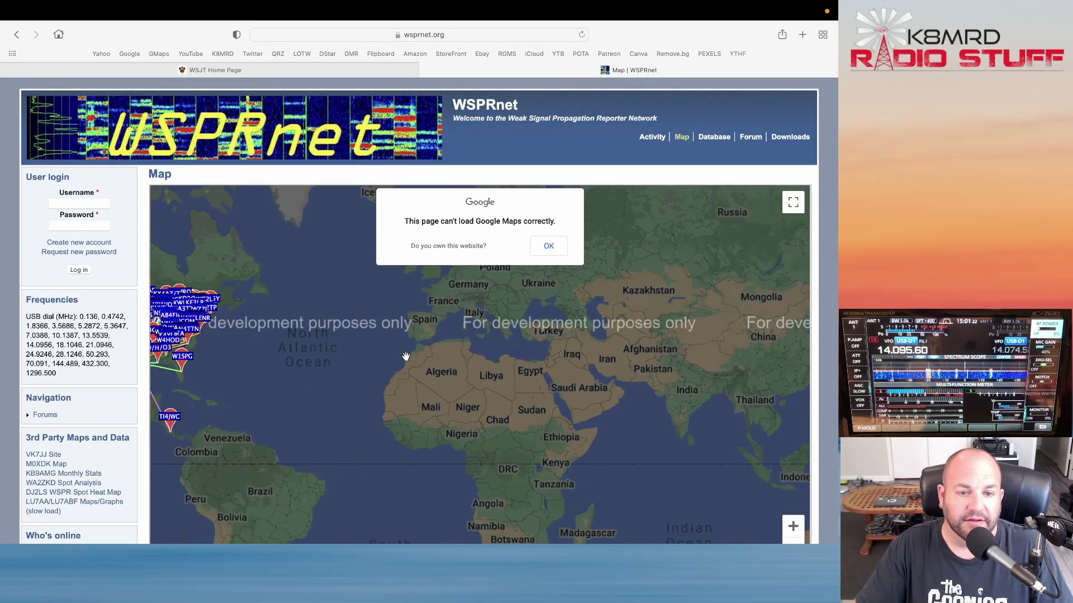
scroll(505, 287, left, 3)
click(550, 247)
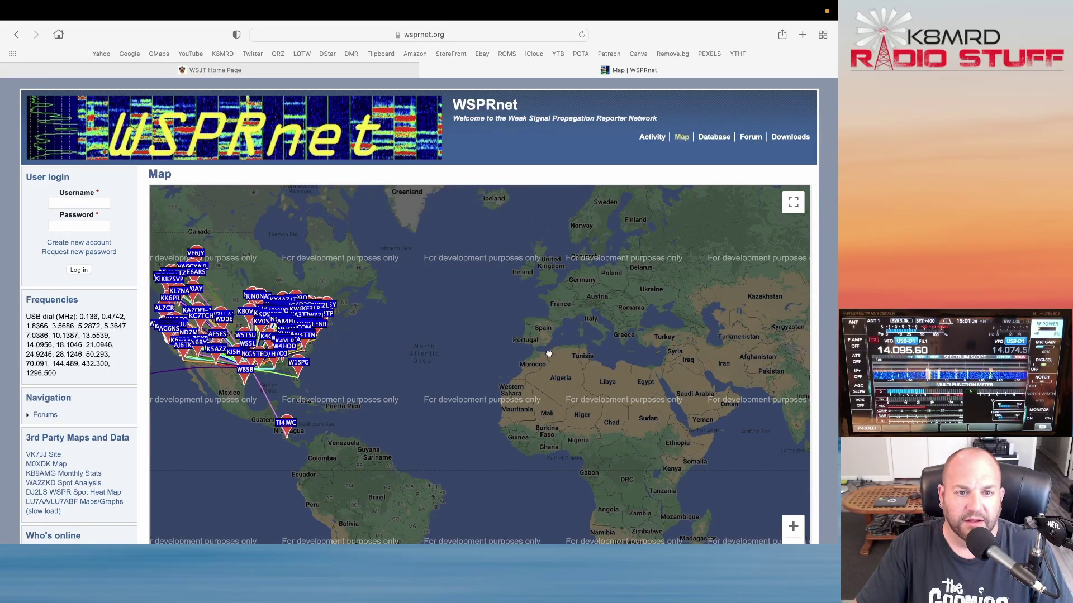
scroll(655, 357, left, 4)
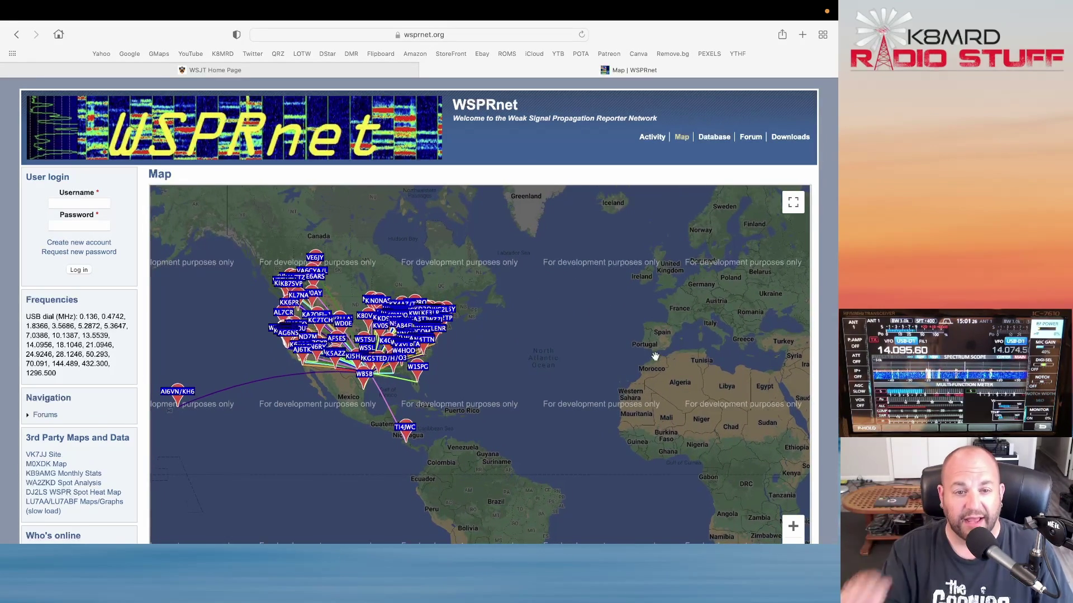
scroll(568, 379, left, 4)
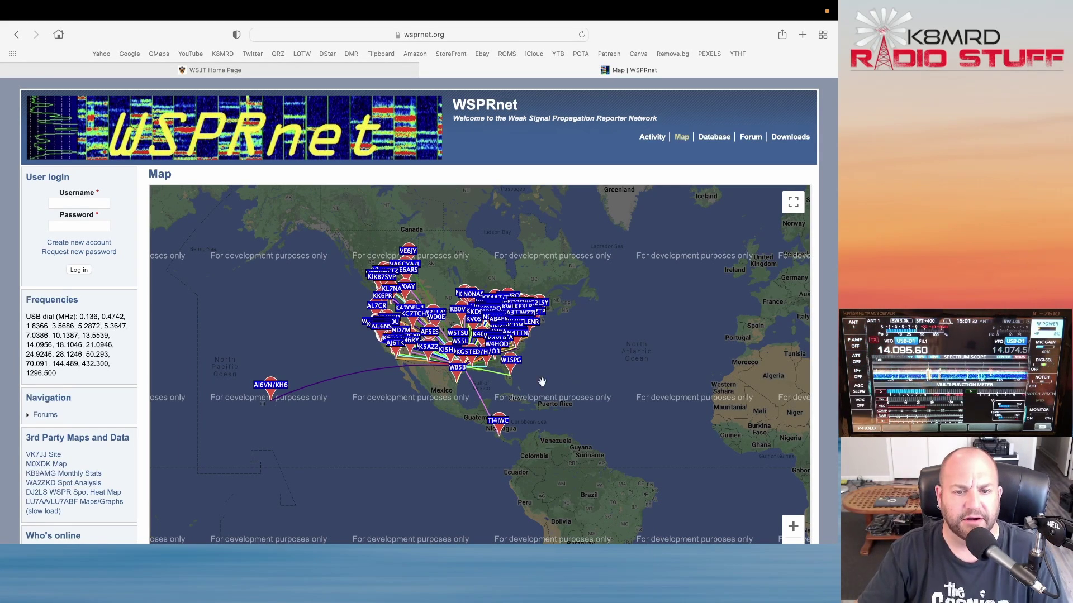
Update the map with the 20m spots for k8mrd, dismiss the Google Maps dialog, and inspect the refreshed paths across North America
scroll(539, 391, down, 5)
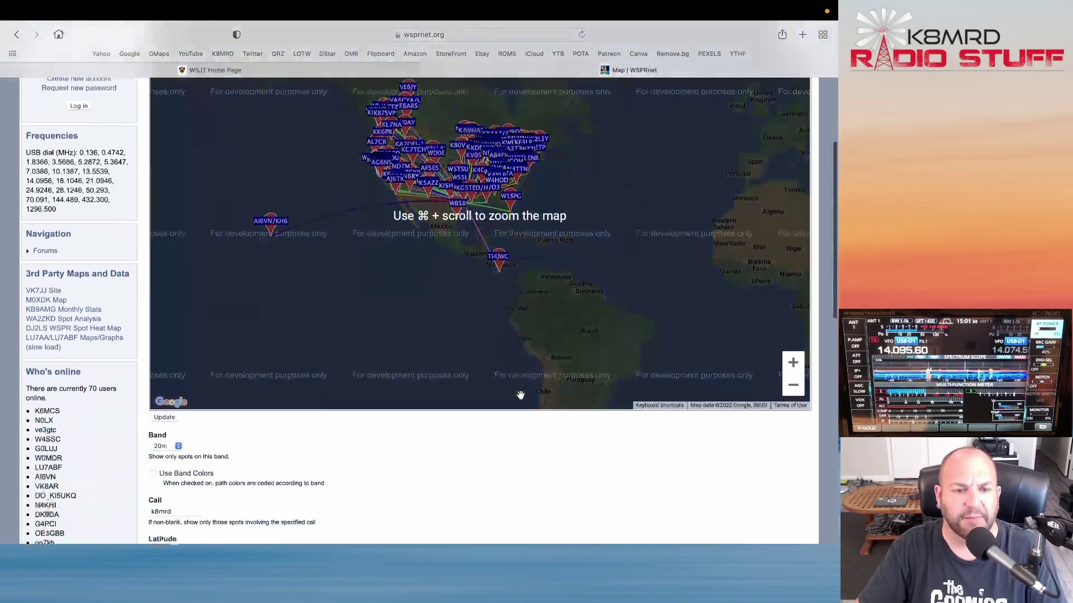
click(168, 377)
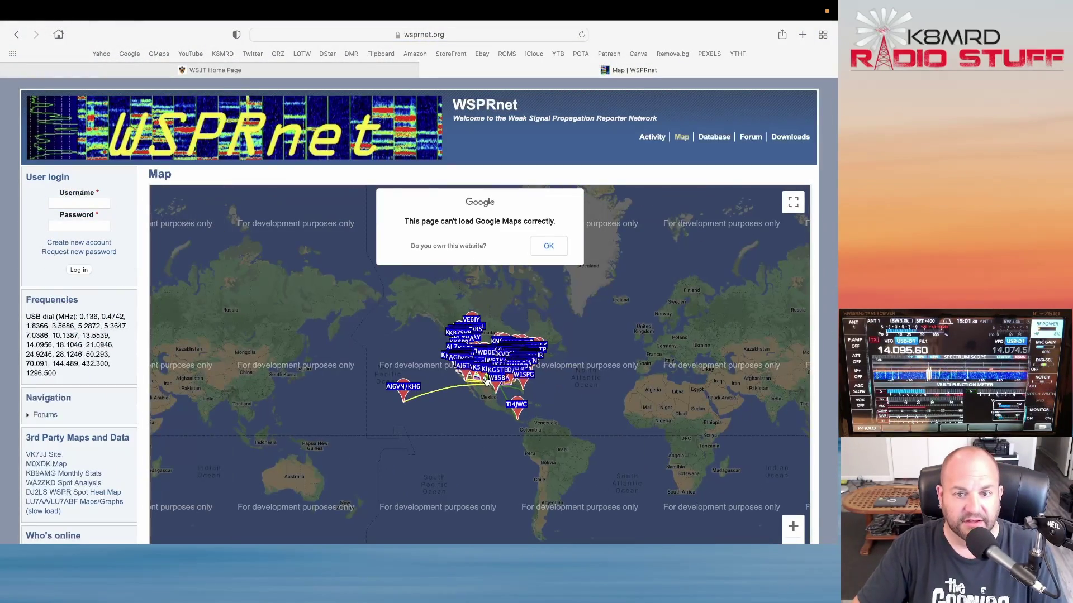
click(549, 246)
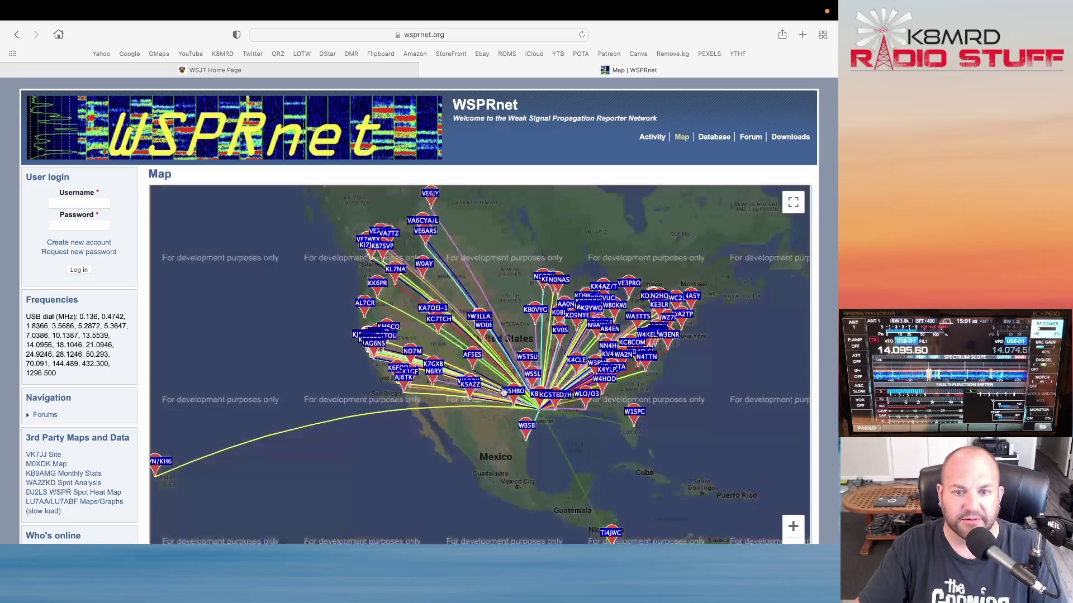
double_click(504, 393)
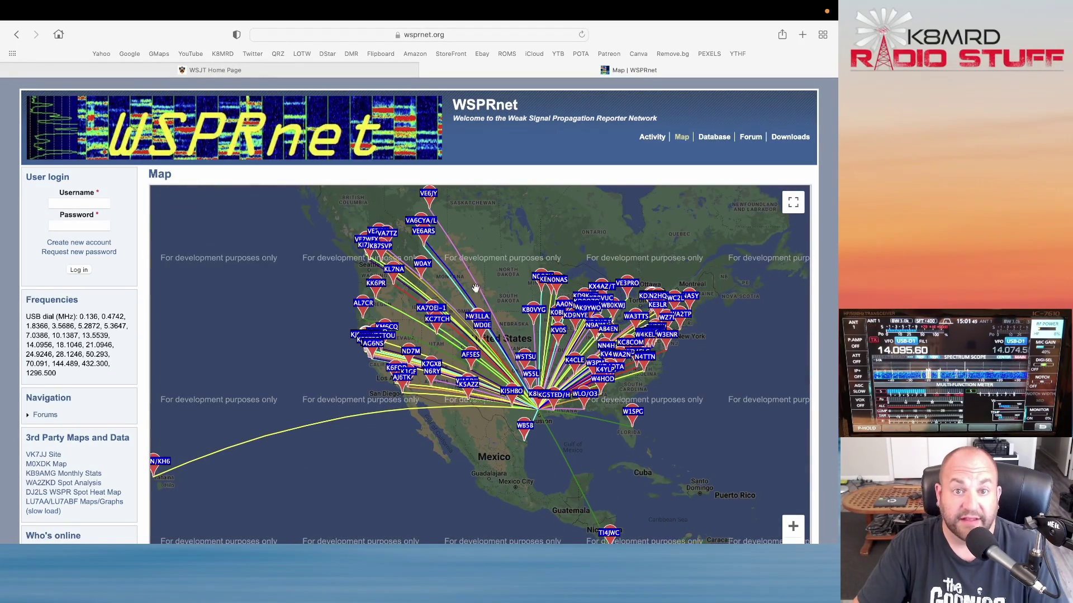
Switch back to WSJT-X, enable Upload spots, and set the transmit percentage (Tx Pct) to 20 %
key(ctrl+Left)
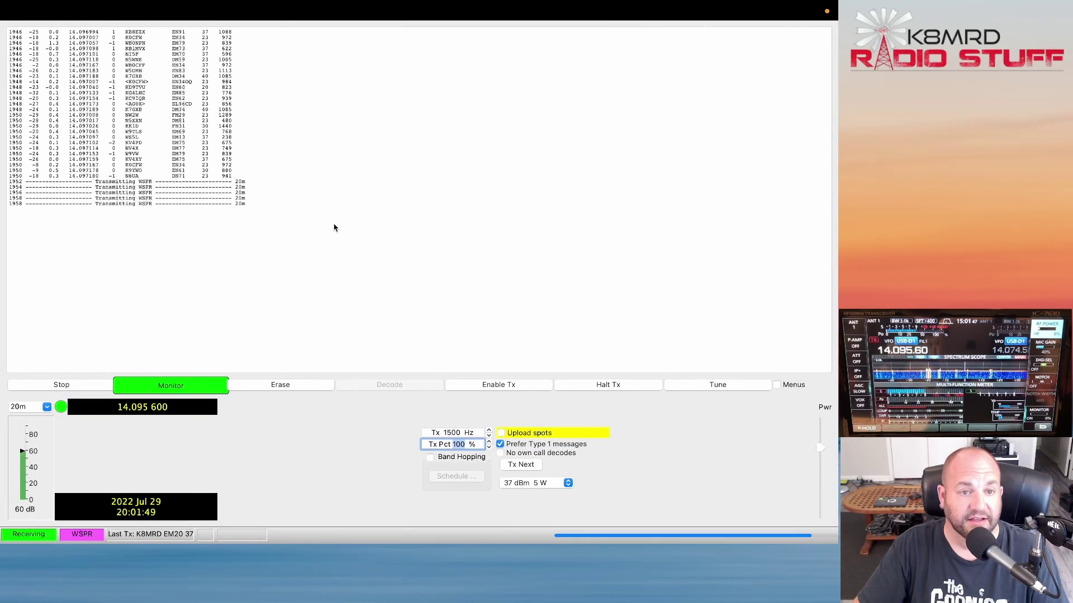
click(500, 433)
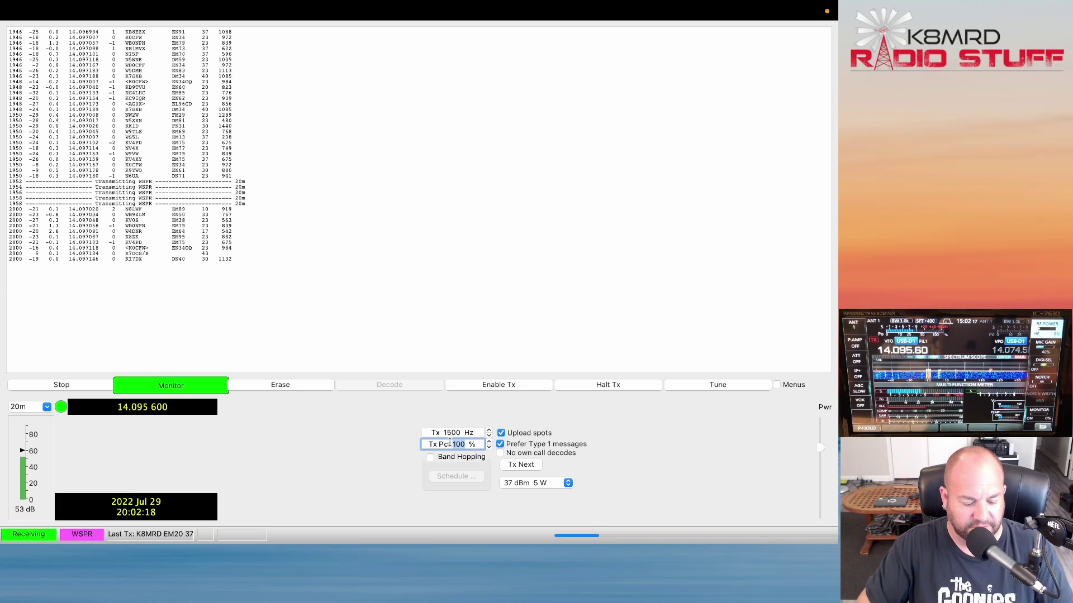
text(20)
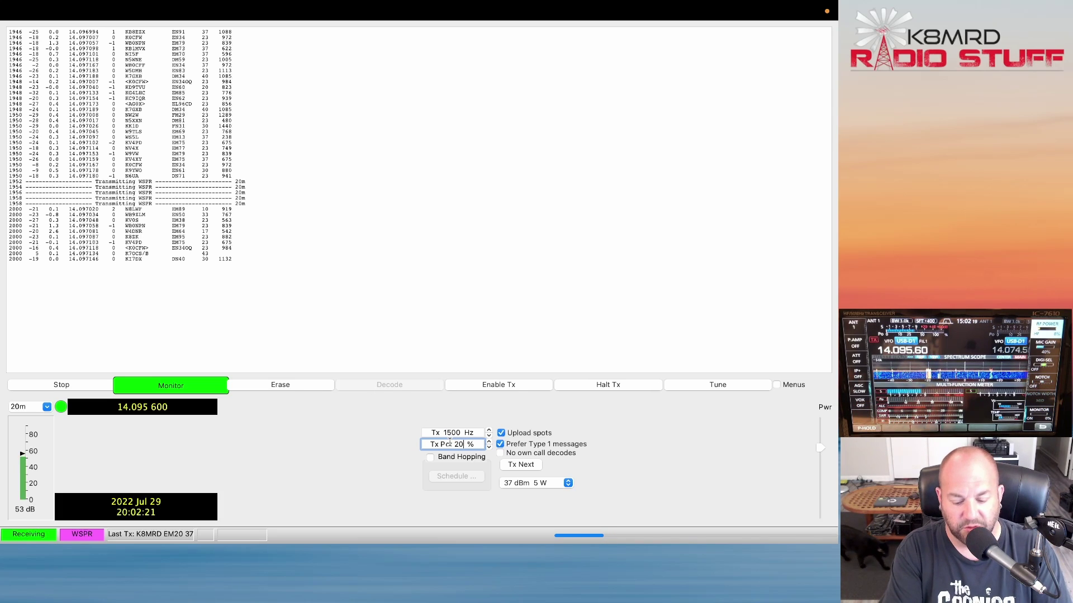
key(Return)
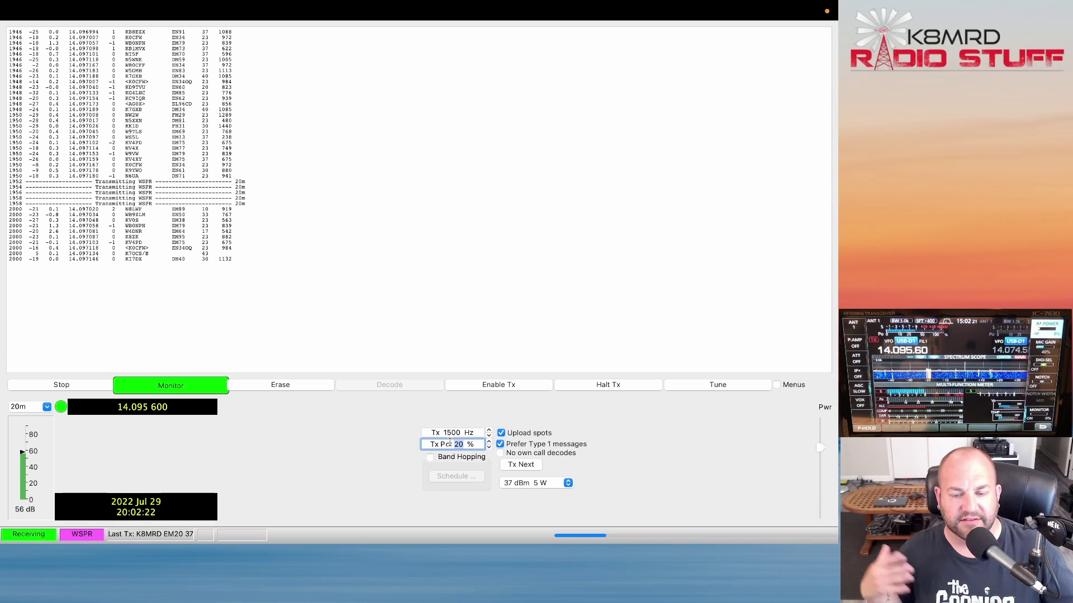